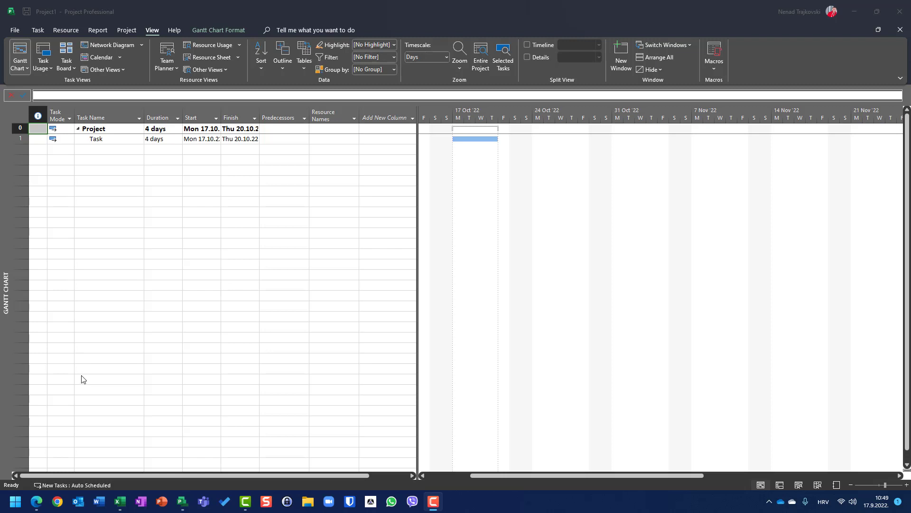
Look over the task and its duration, and check the first resource's working-time calendar from the Resource Sheet
click(97, 141)
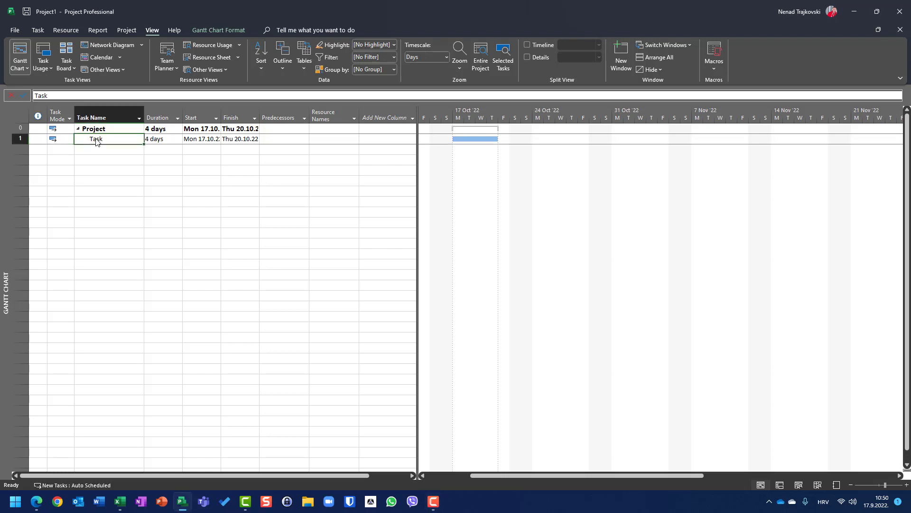
click(157, 140)
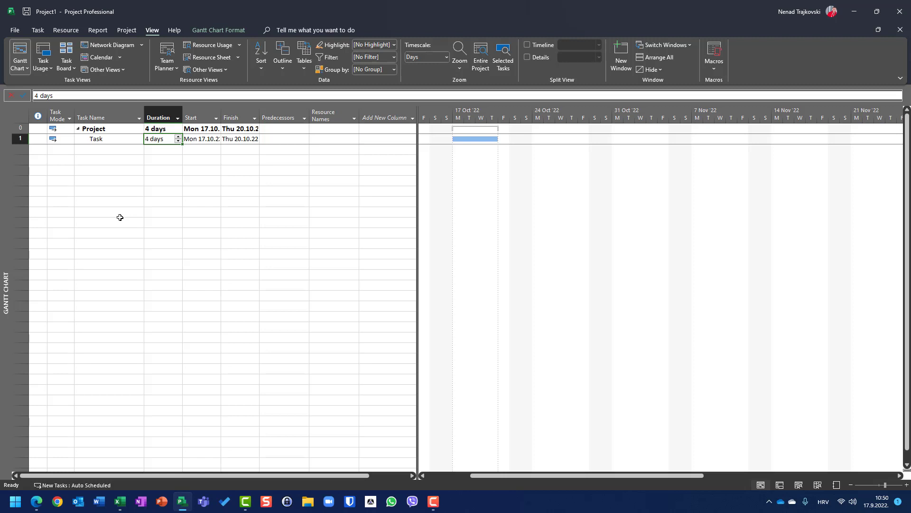
click(213, 58)
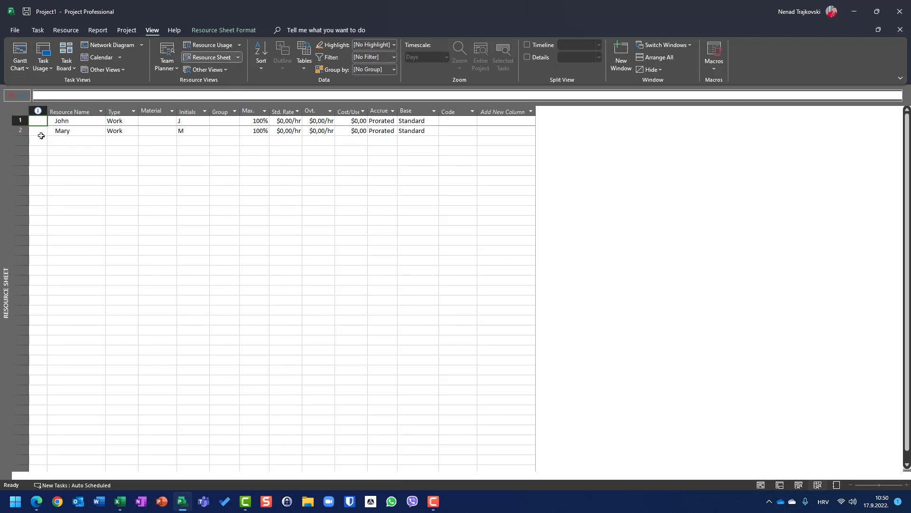
click(129, 30)
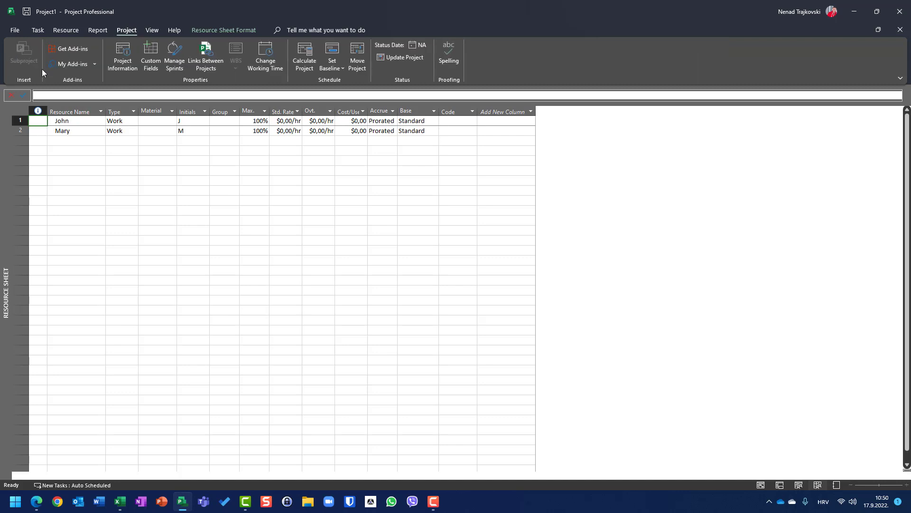
click(20, 121)
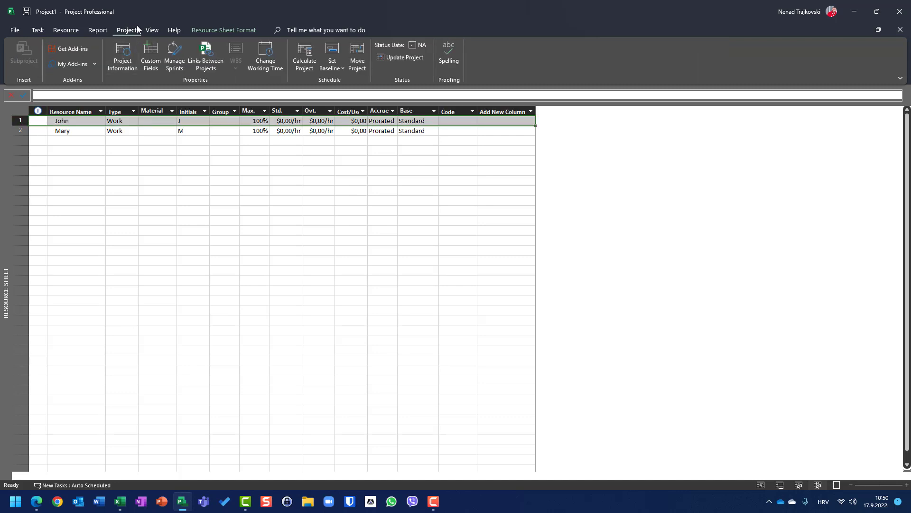
click(264, 55)
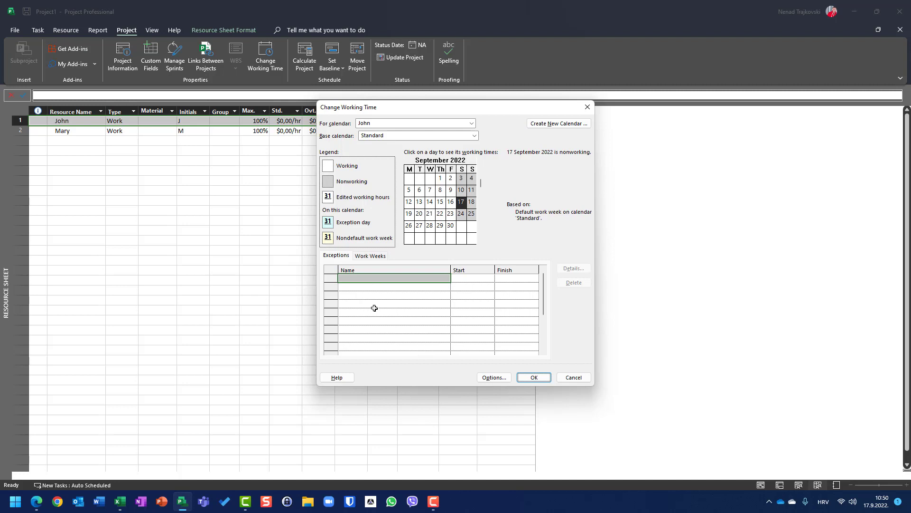
click(575, 377)
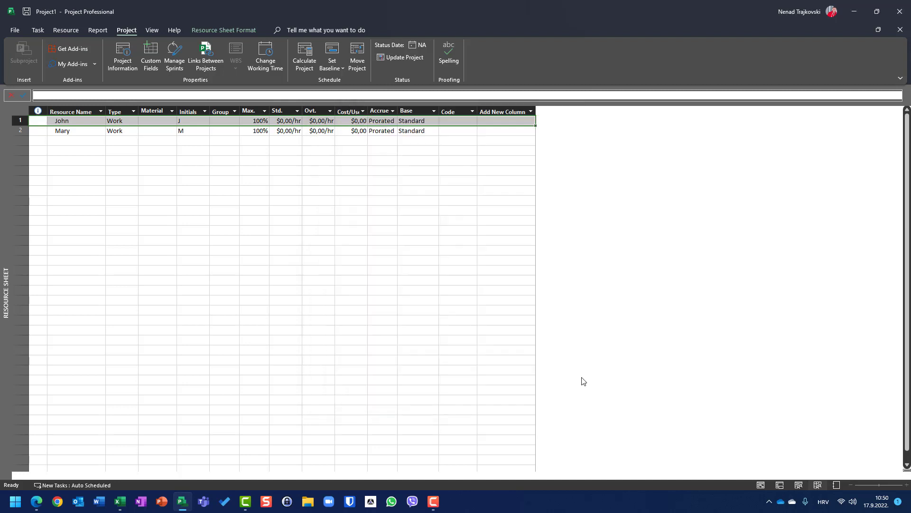
Check the second resource's working-time exceptions and its calendar for October 2022
click(24, 131)
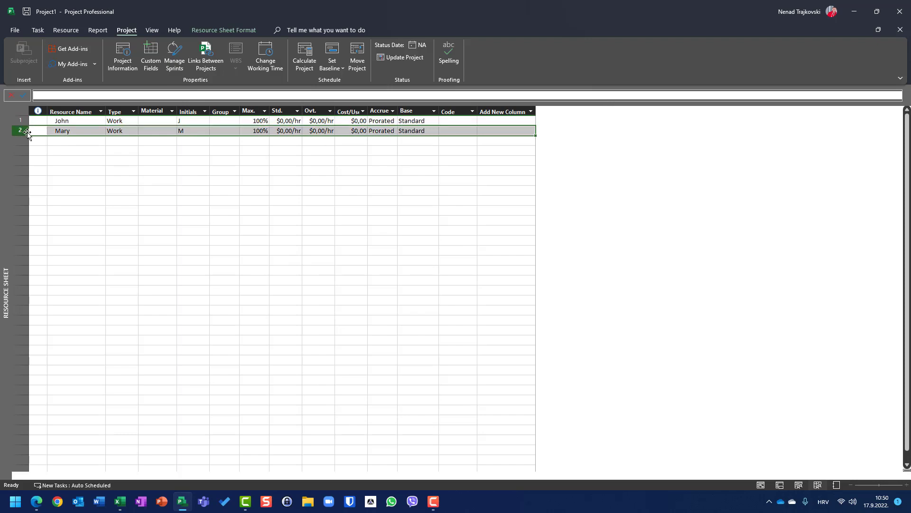
click(266, 59)
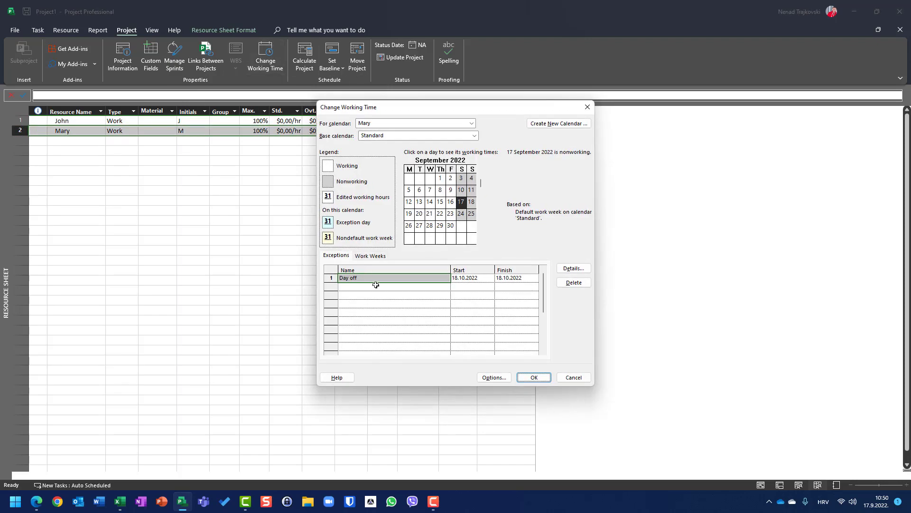
click(480, 241)
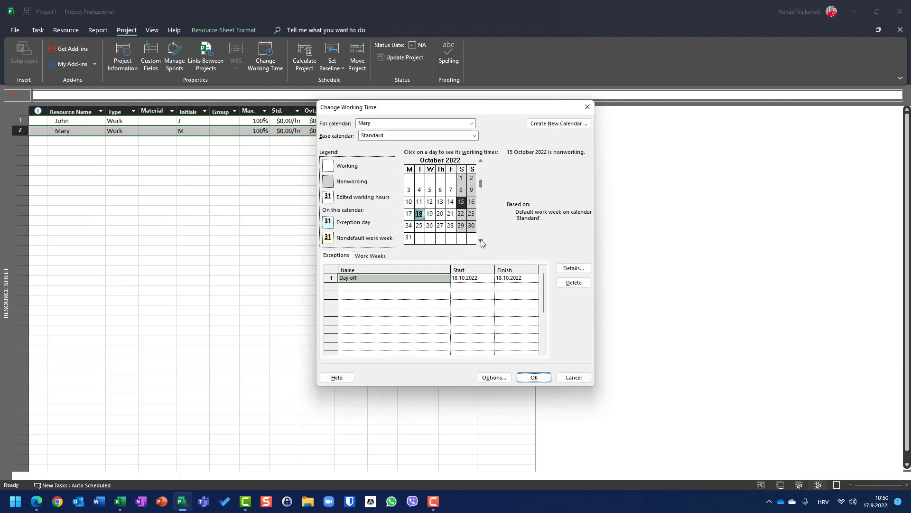
mouse_move(419, 217)
click(533, 377)
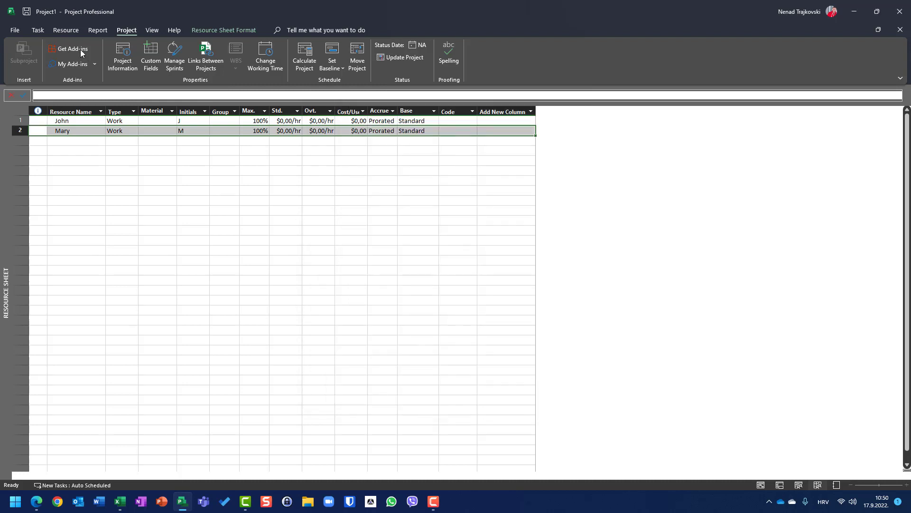
Return to the Gantt Chart view and assign both resources to the task
click(37, 30)
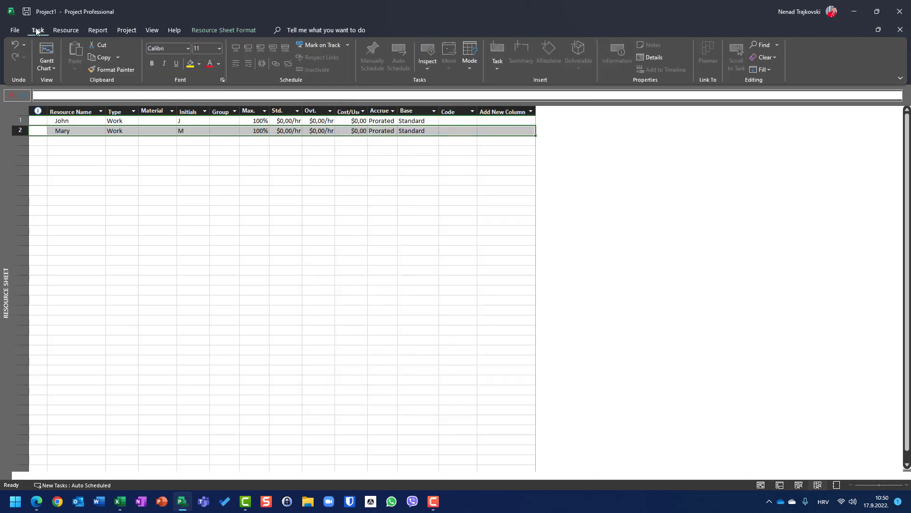
click(47, 53)
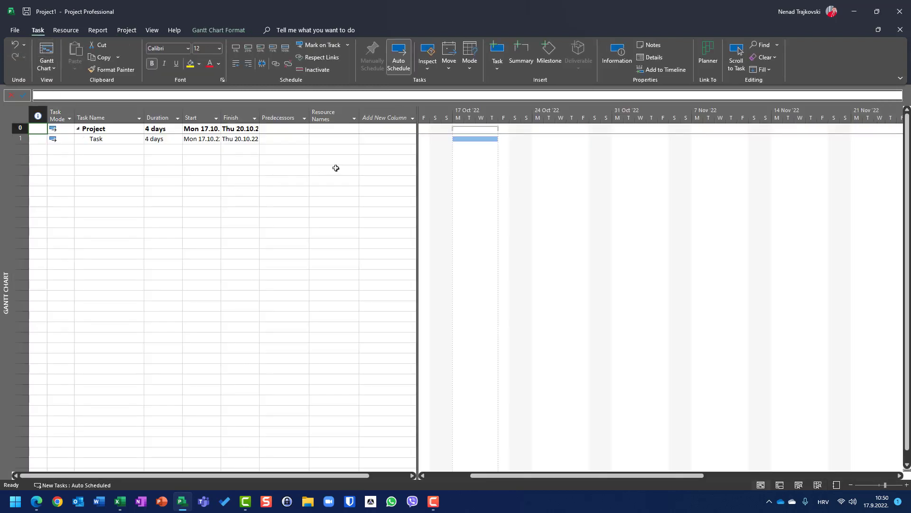
click(353, 138)
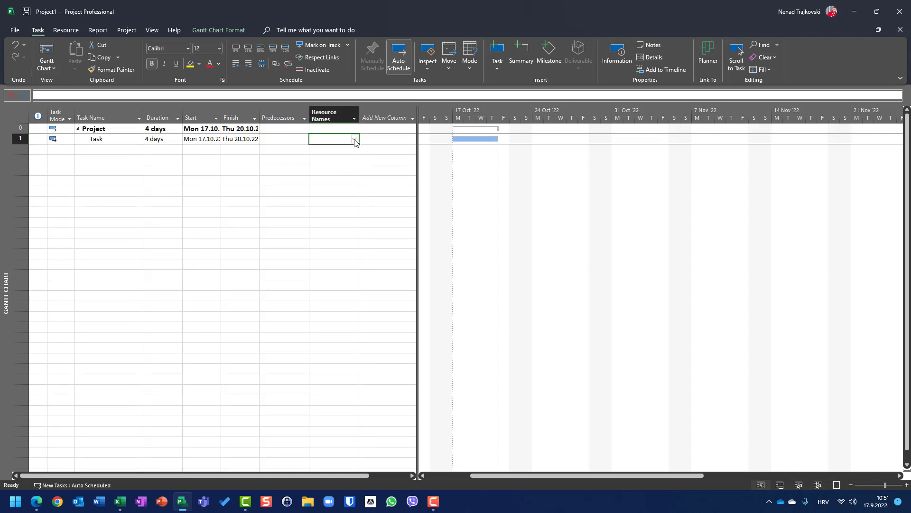
click(354, 139)
click(335, 149)
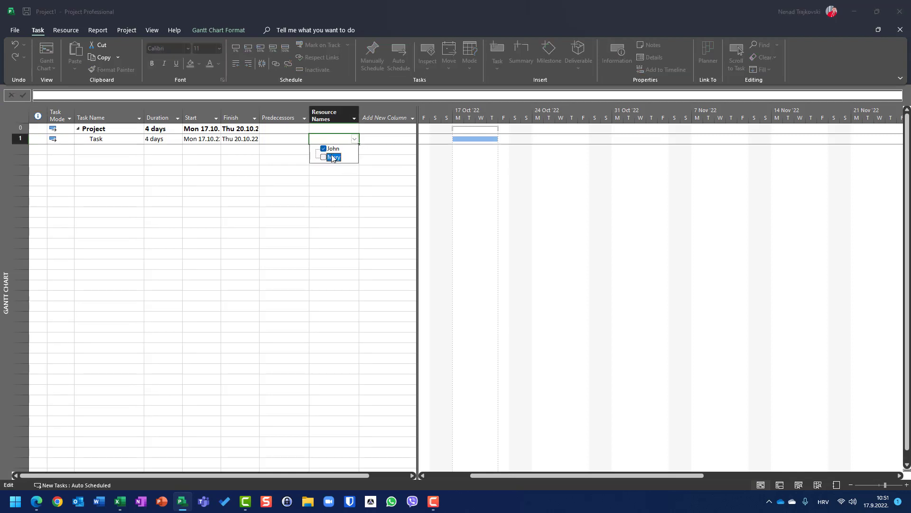
click(332, 158)
key(Return)
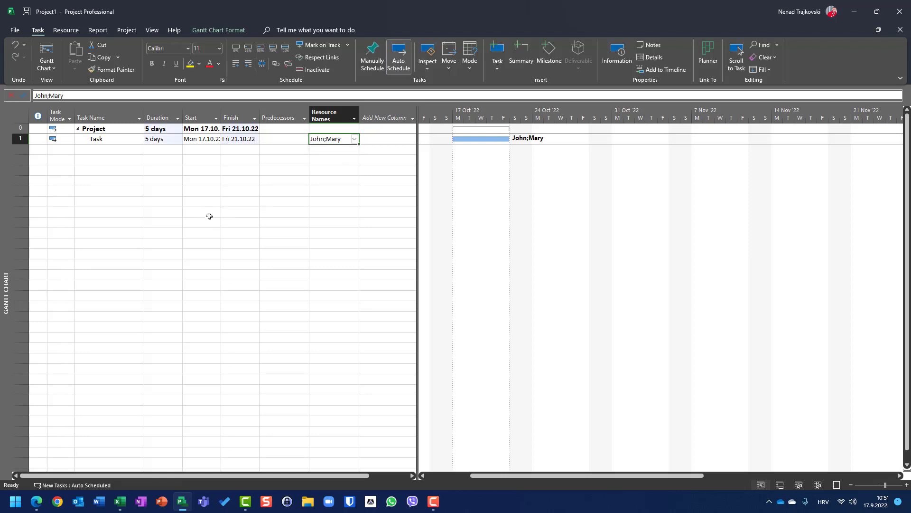
Switch to the Task Usage view to examine each resource's daily work from 17 October 2022
click(150, 30)
click(44, 48)
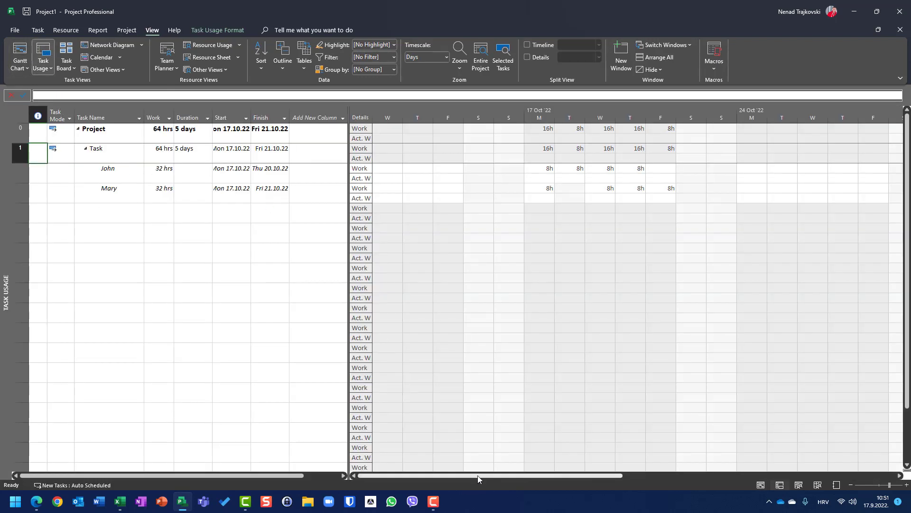
drag(477, 475, 520, 470)
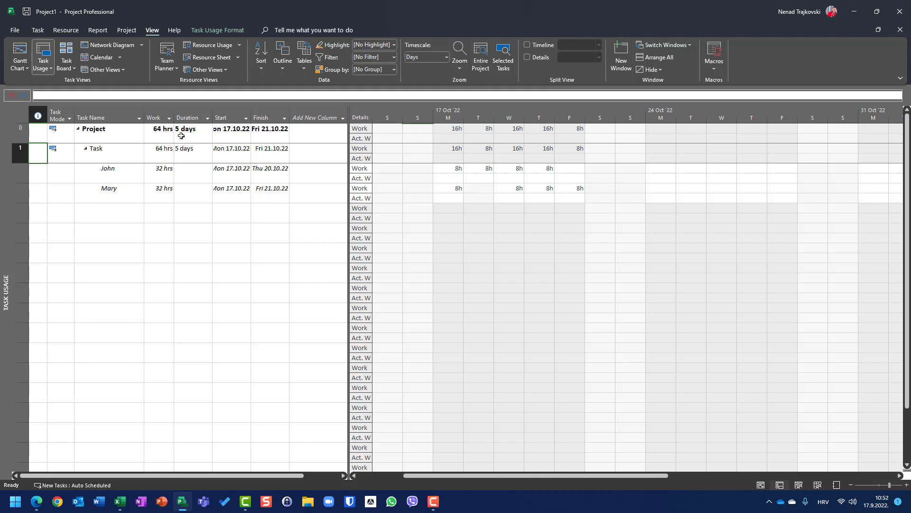
Widen the Task Usage table area and add the % Complete and % Work Complete columns
drag(348, 197, 390, 190)
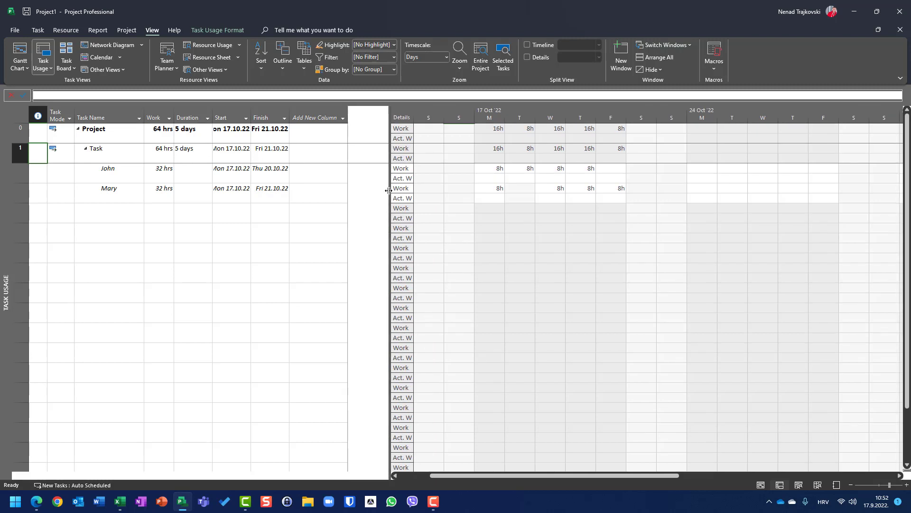
click(342, 119)
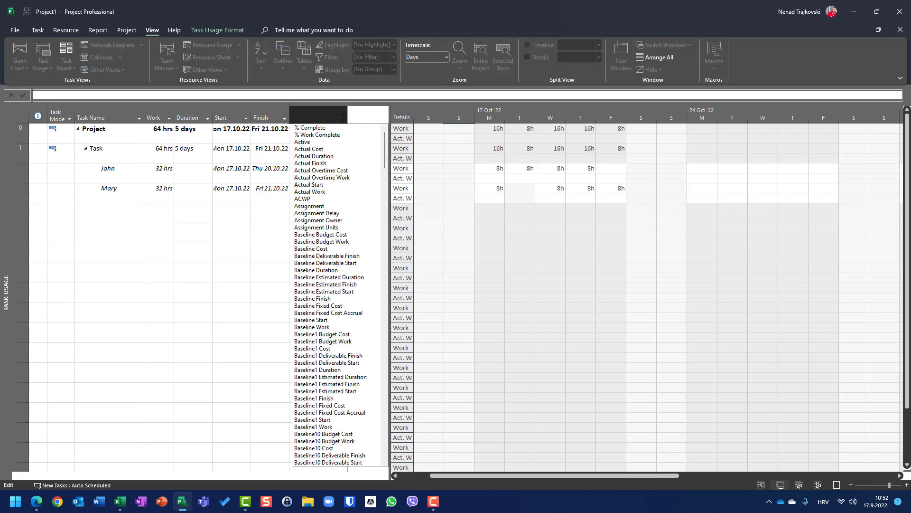
click(315, 128)
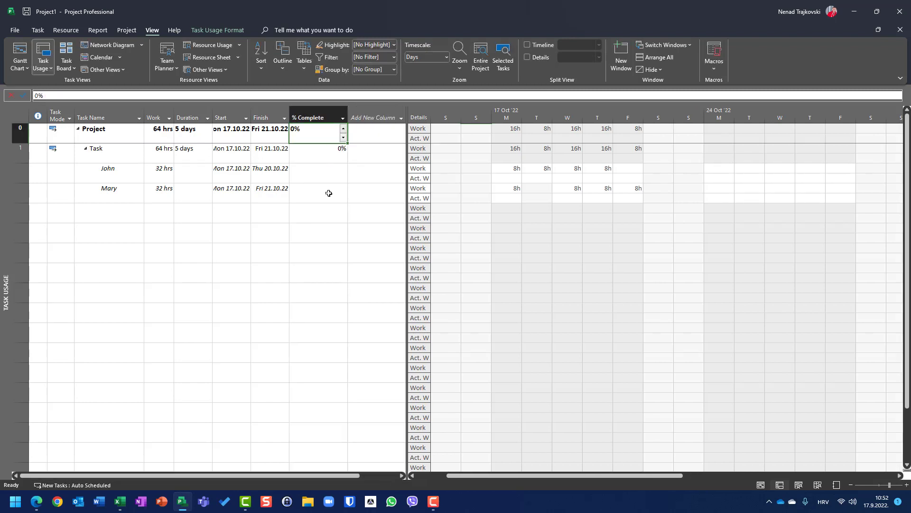
click(400, 122)
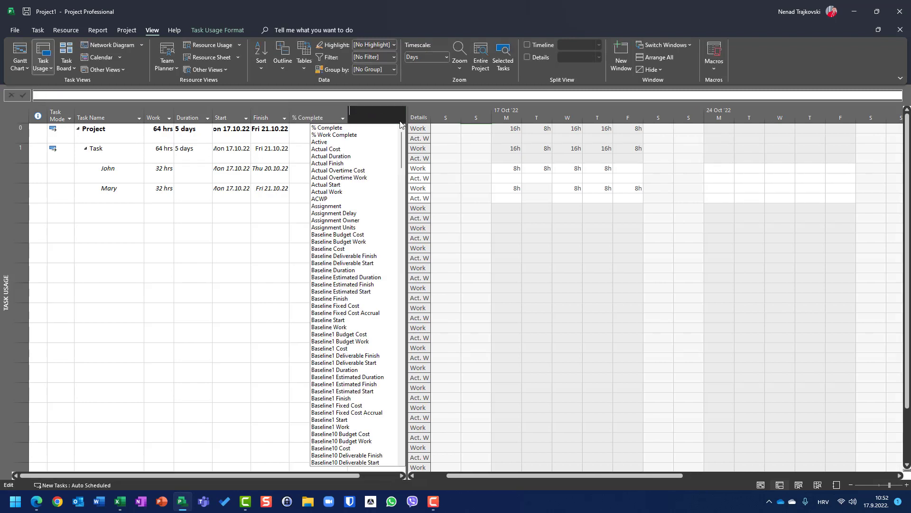
click(335, 136)
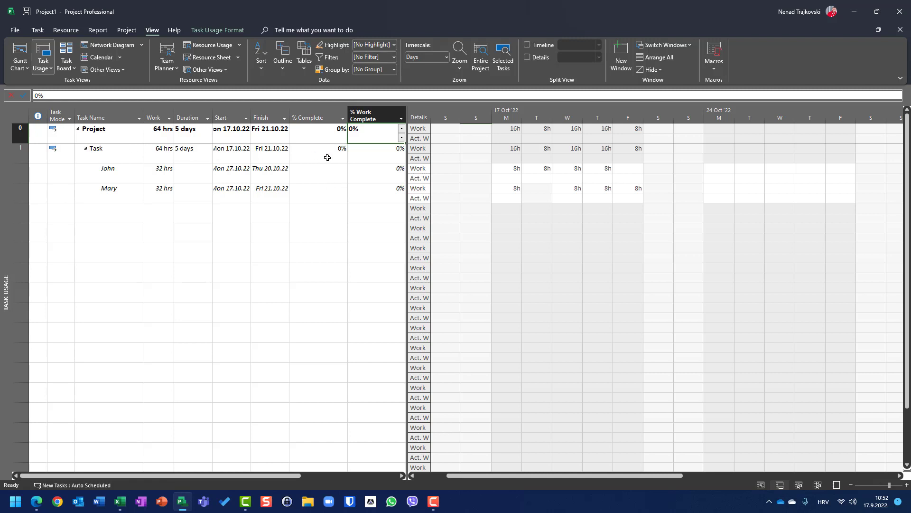
Set the task's % Complete to 50 using Update Tasks
click(327, 156)
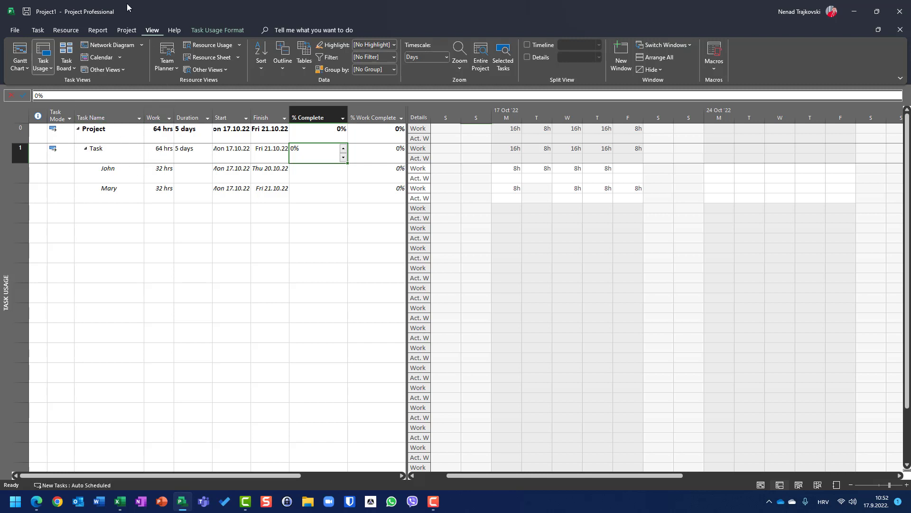
click(39, 30)
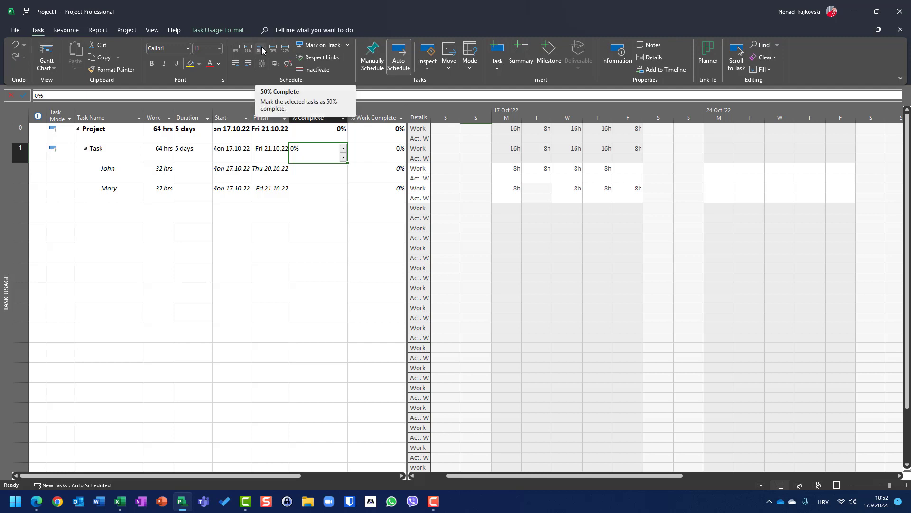
click(347, 45)
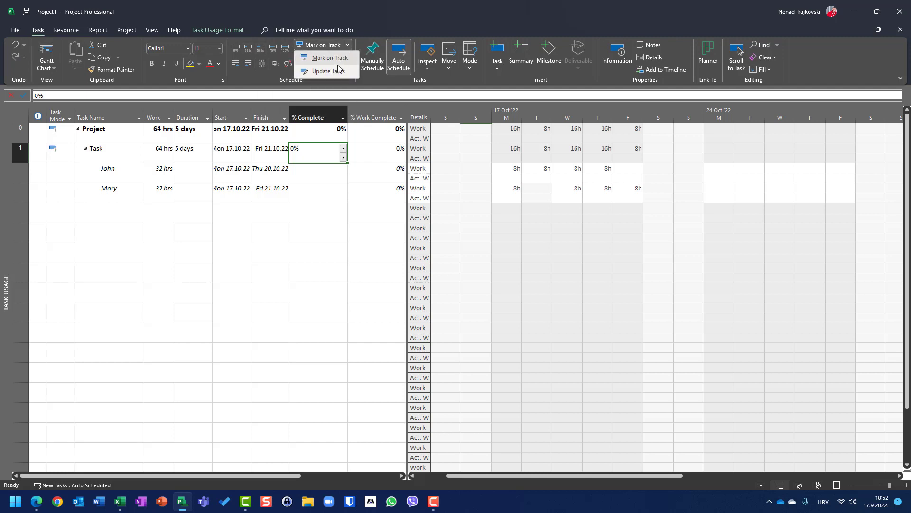
click(332, 71)
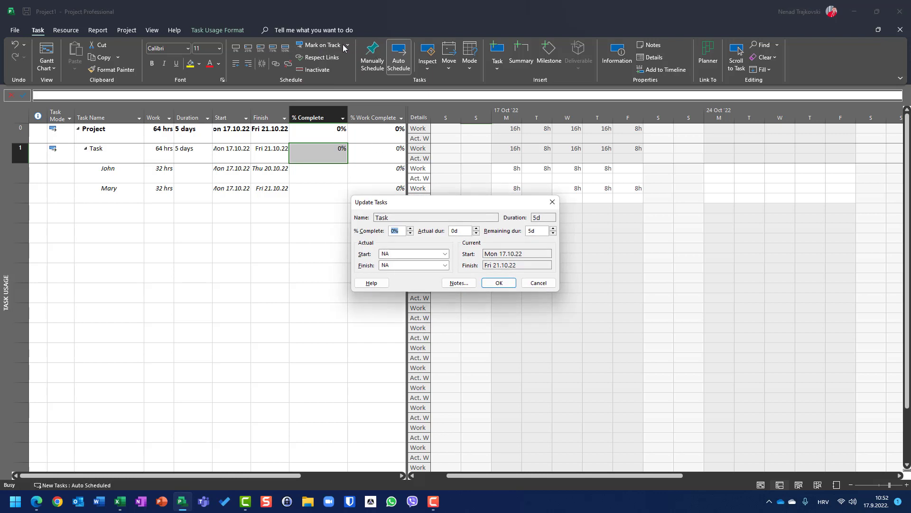
key(Escape)
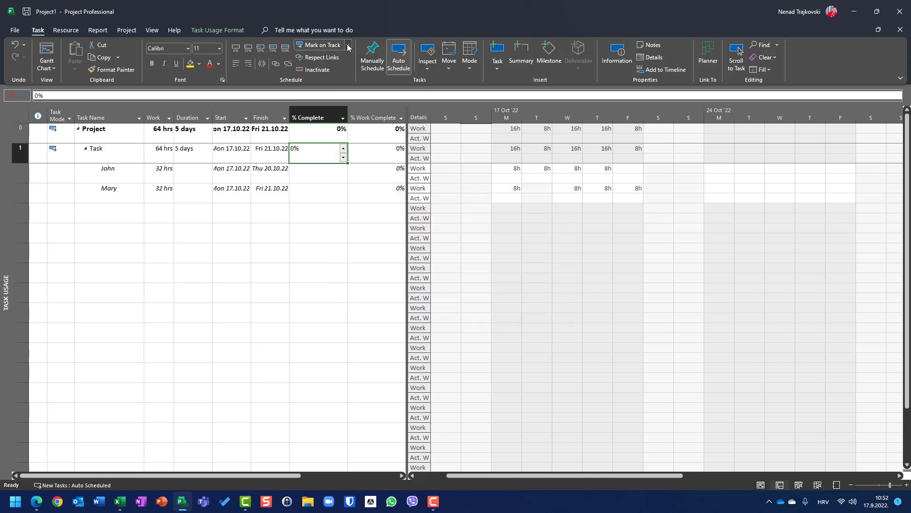
click(347, 45)
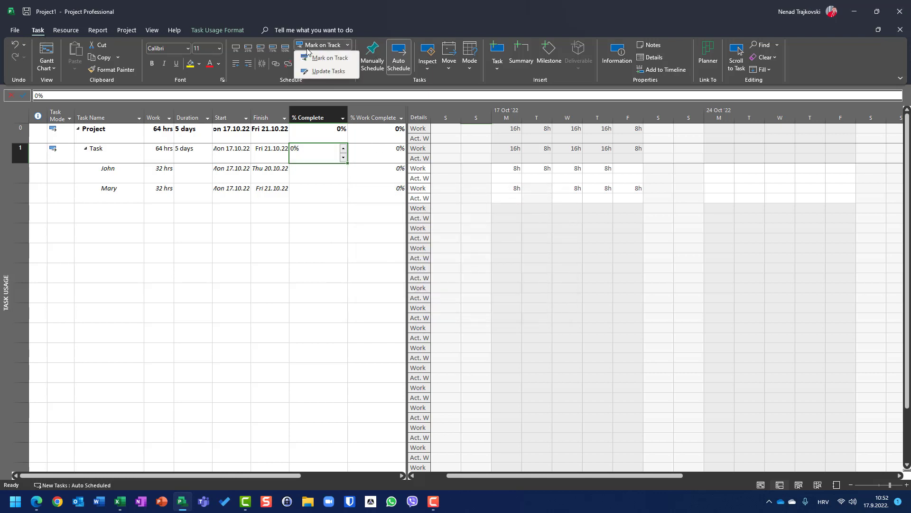
click(331, 72)
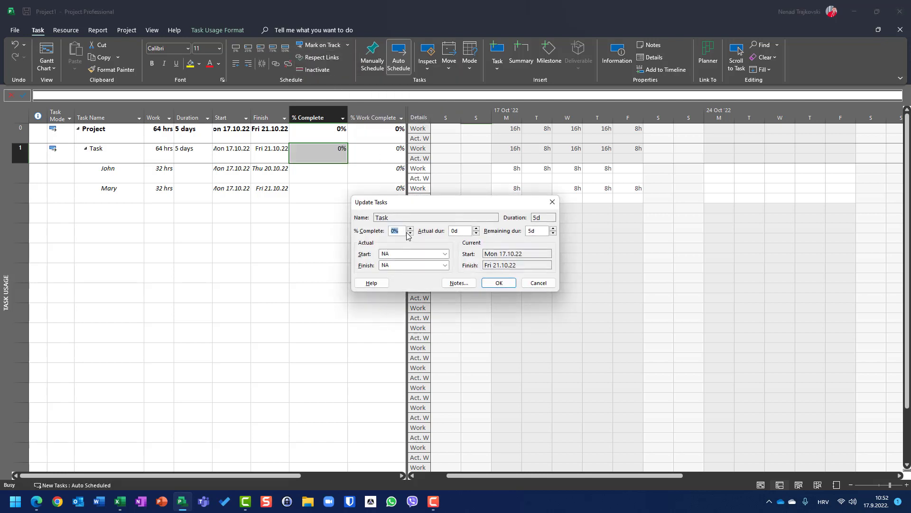
text(50)
click(493, 285)
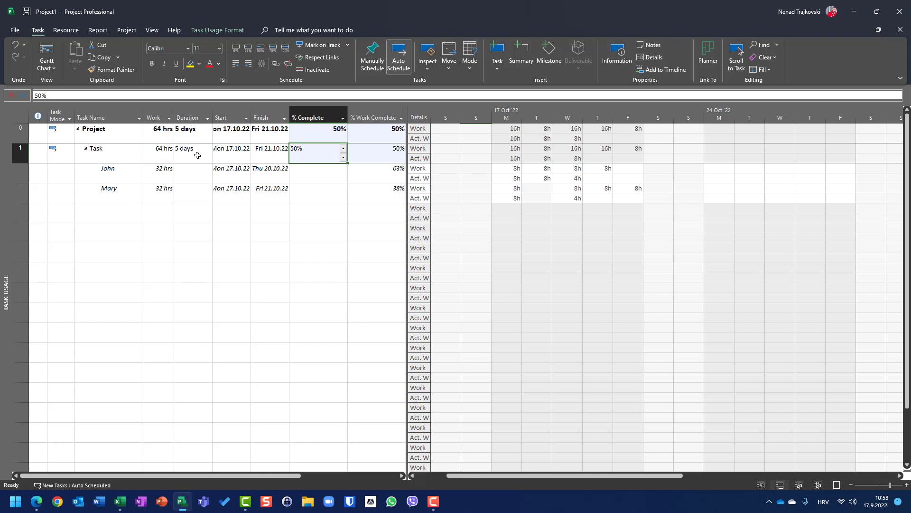
Make more room for the table and add the Actual Duration column after % Work Complete
drag(406, 162, 536, 162)
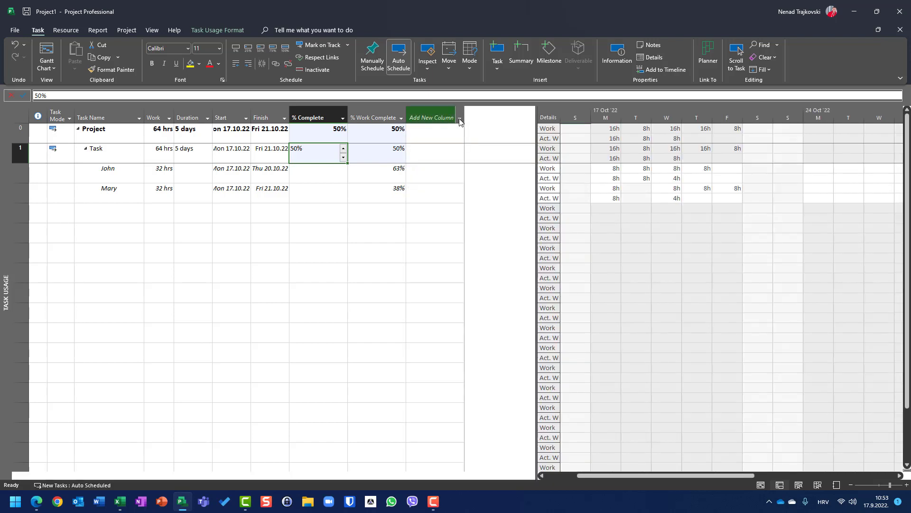
click(460, 121)
text(active)
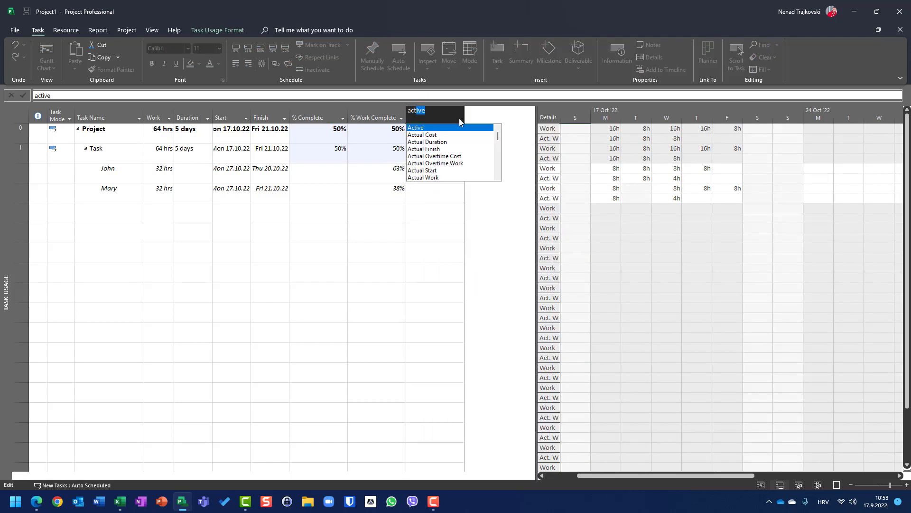
key(Down)
key(Down)
key(Return)
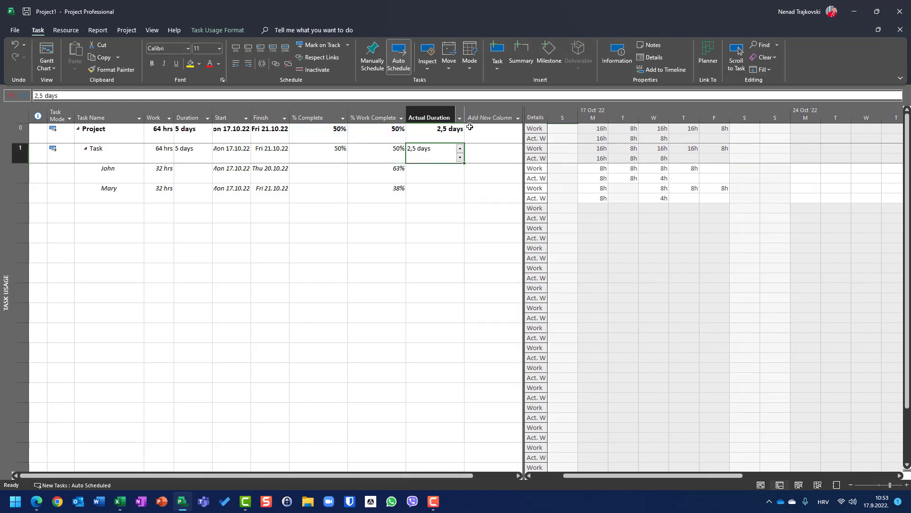
Add the Remaining Duration column after Actual Duration in the Task Usage table
click(518, 118)
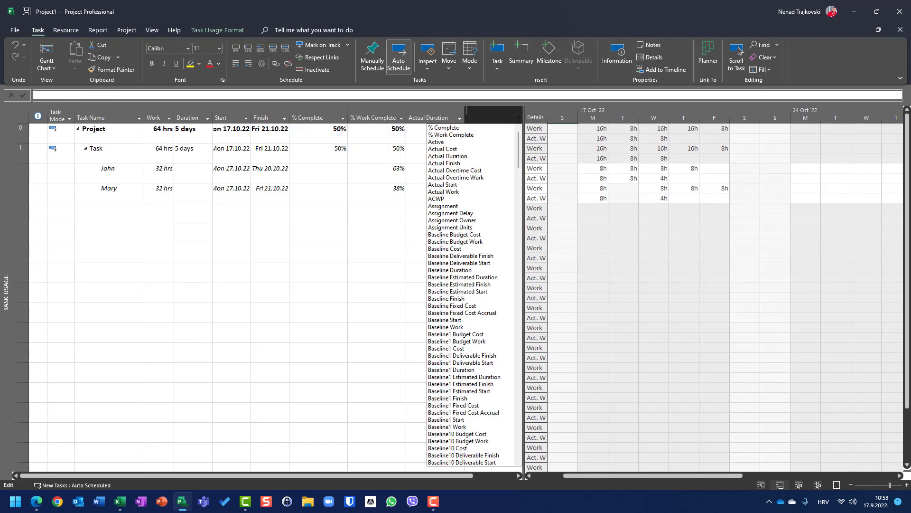
text(remaining Cost)
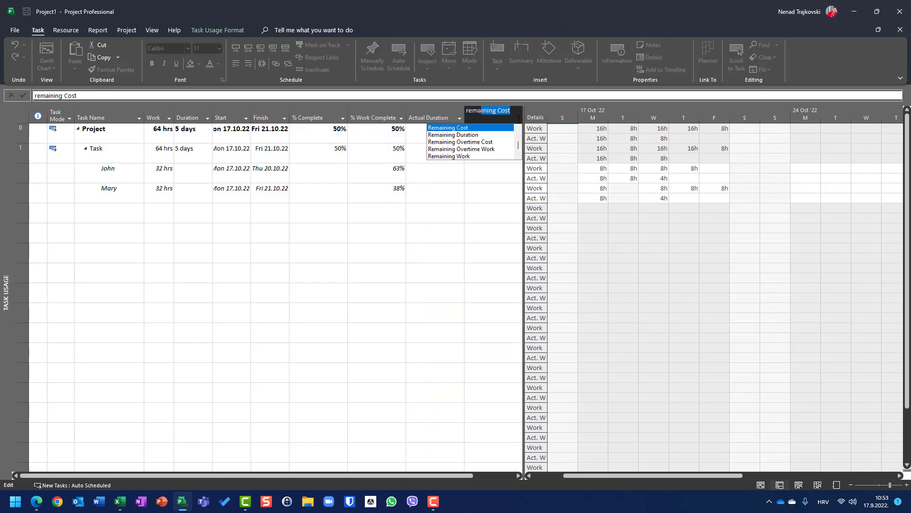
key(Down)
key(Return)
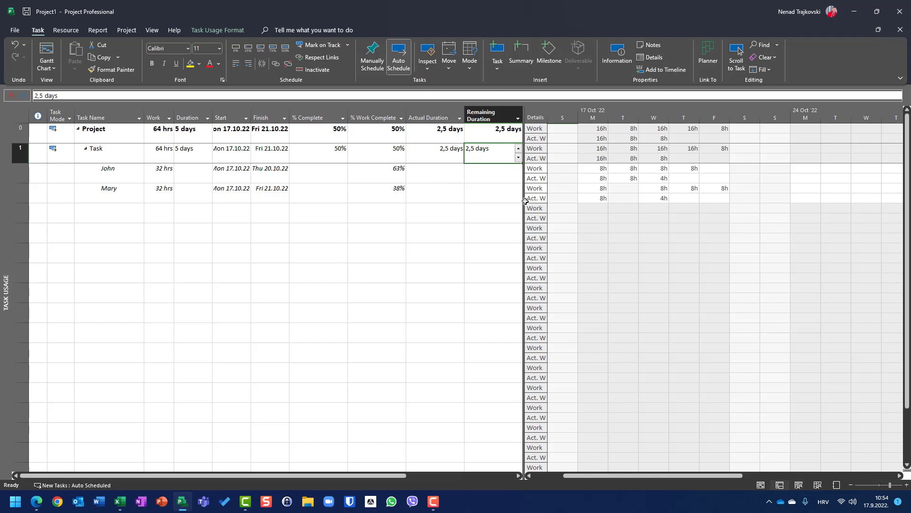
Examine the first resource's actual work from Monday to Wednesday and the second resource's scheduled work on Monday, 17 October
click(598, 179)
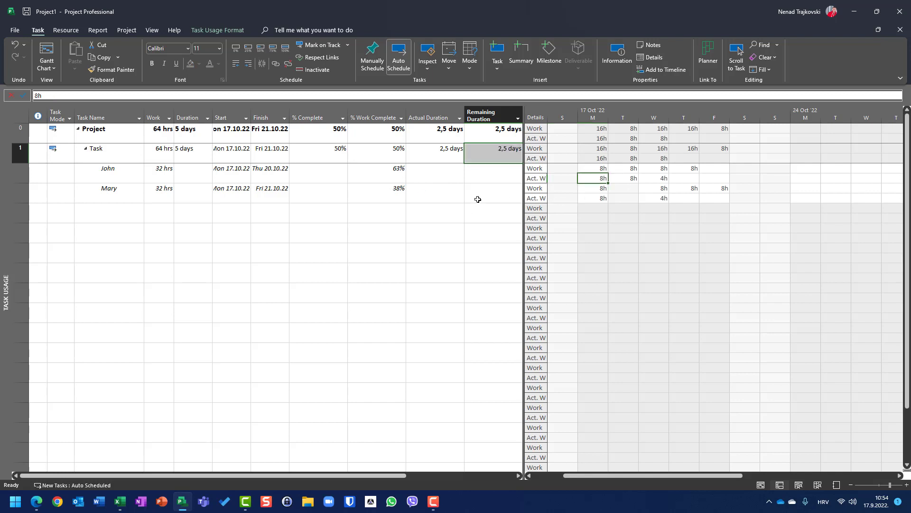
click(625, 177)
click(657, 179)
click(588, 189)
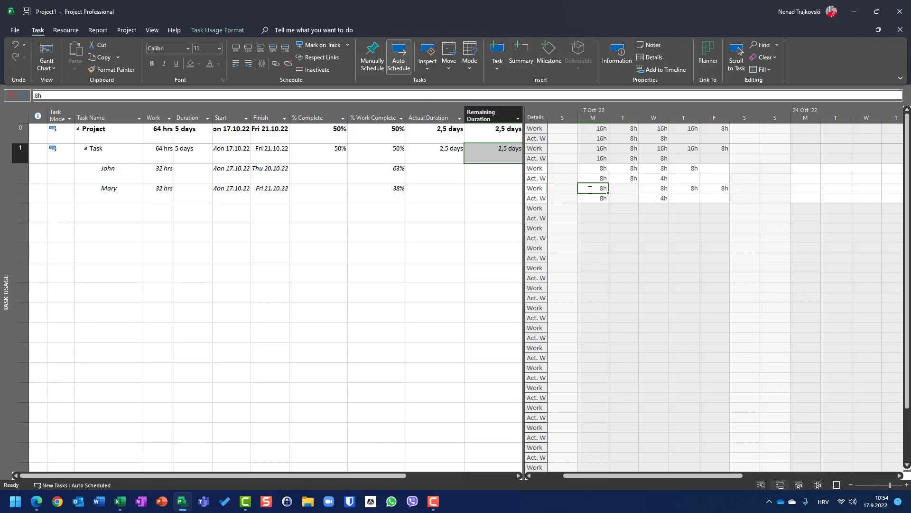
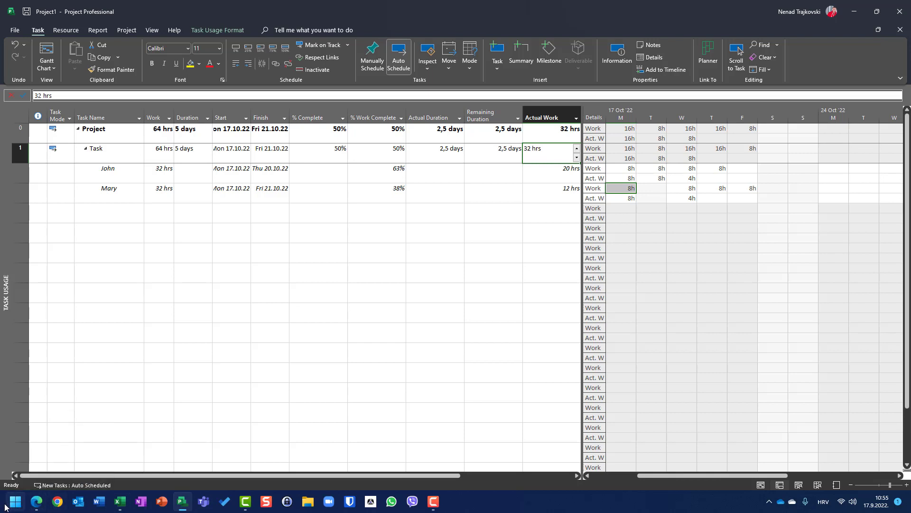
Switch to the Windows Calculator
click(21, 502)
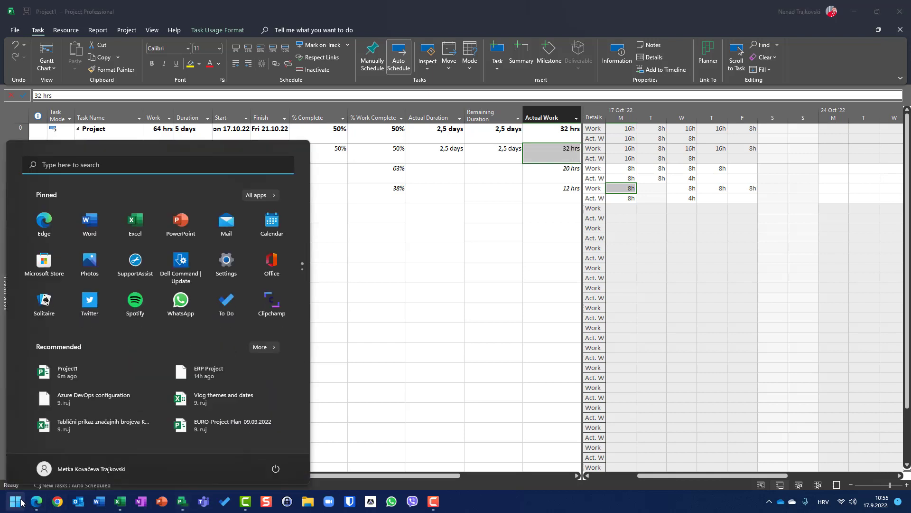
text(calc)
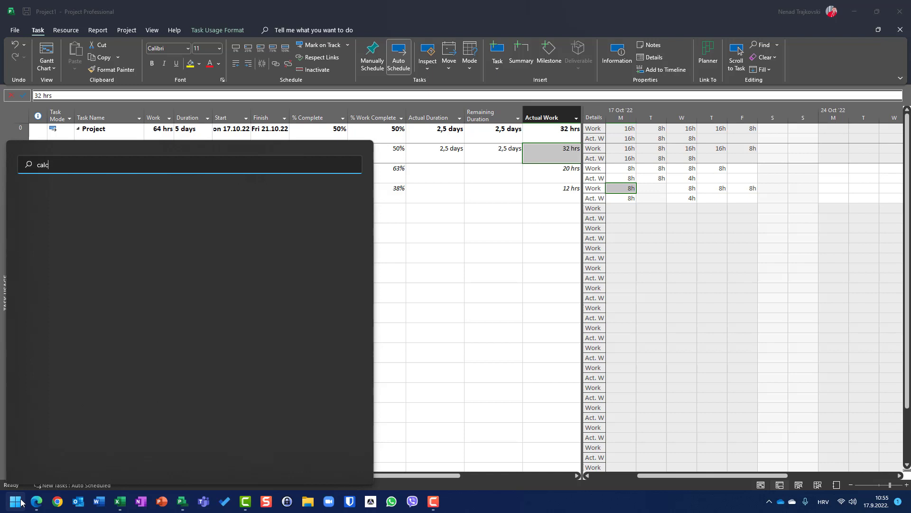
key(Return)
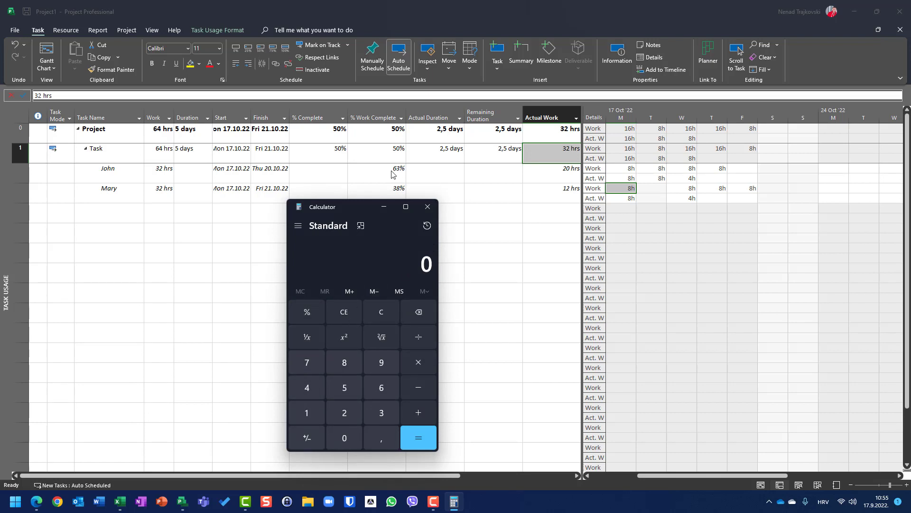
Calculate the first resource's work completion percentage as 20 ÷ 32 × 100
click(347, 417)
click(346, 432)
click(417, 336)
click(381, 412)
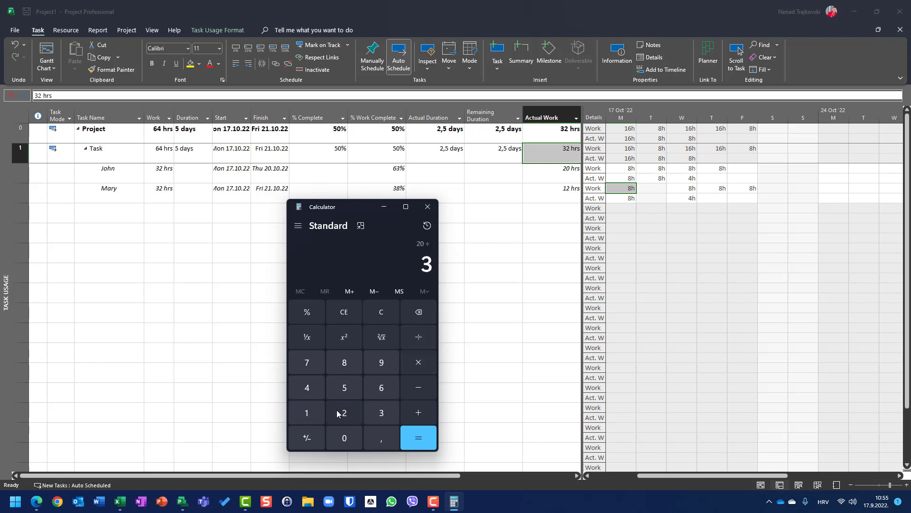
click(344, 412)
click(417, 440)
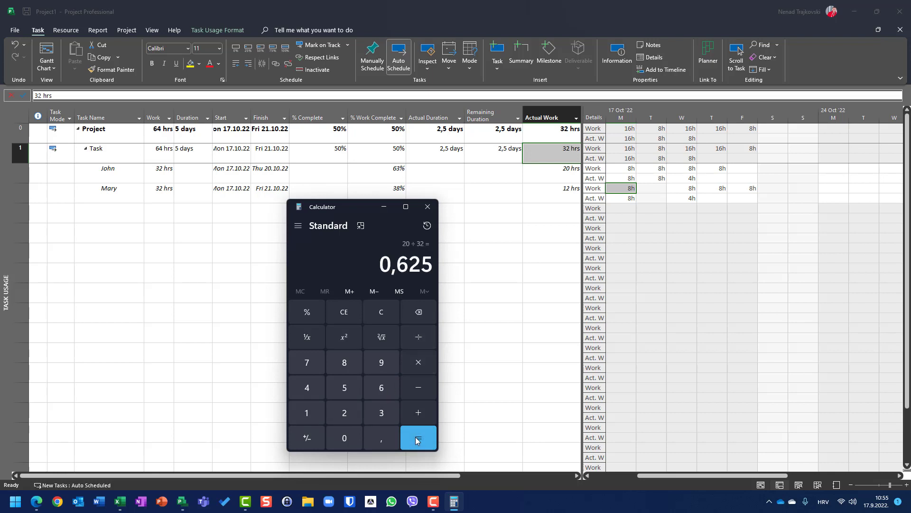
click(418, 362)
click(307, 412)
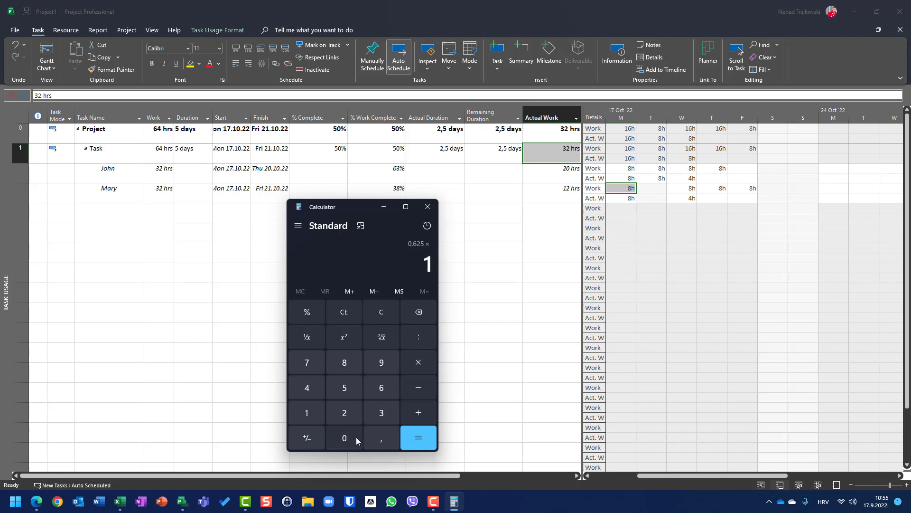
click(346, 437)
click(346, 438)
click(418, 437)
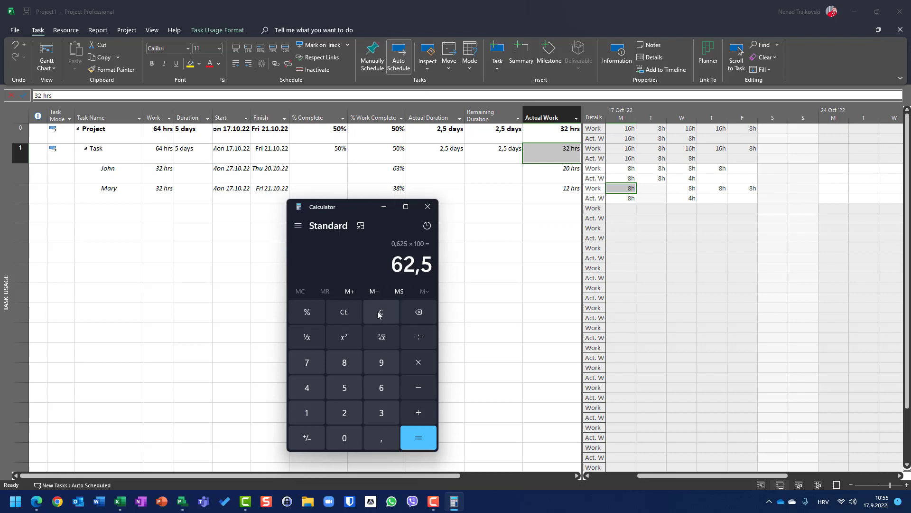
Calculate the second resource's work completion percentage as 12 ÷ 32 × 100 and close the Calculator
click(380, 315)
click(306, 412)
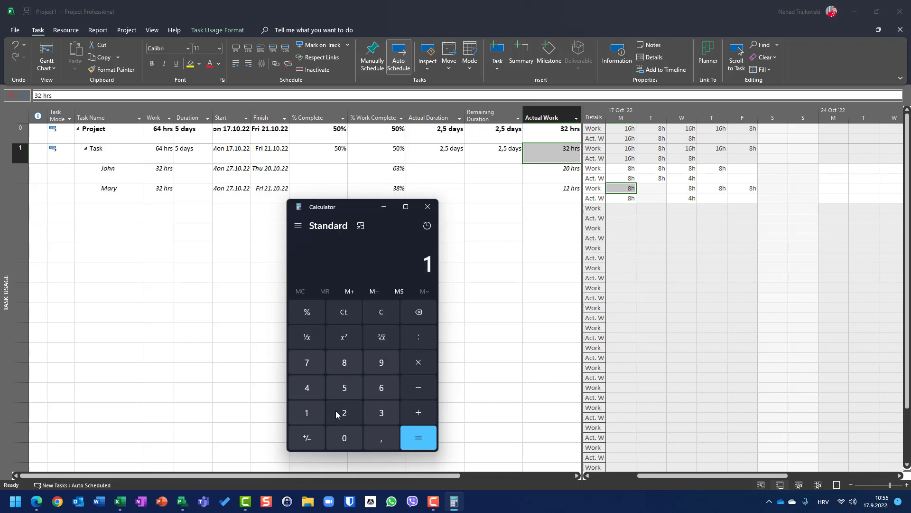
click(344, 413)
click(428, 335)
click(373, 416)
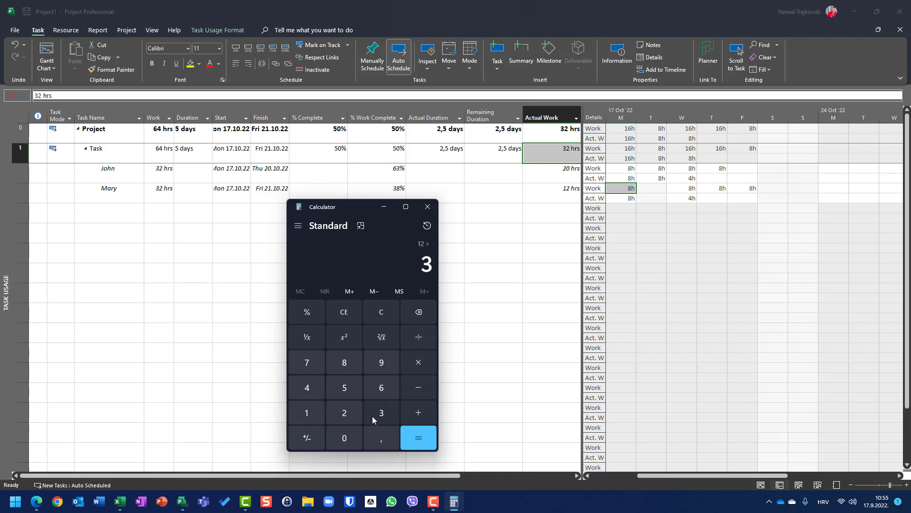
click(349, 415)
click(408, 438)
click(418, 363)
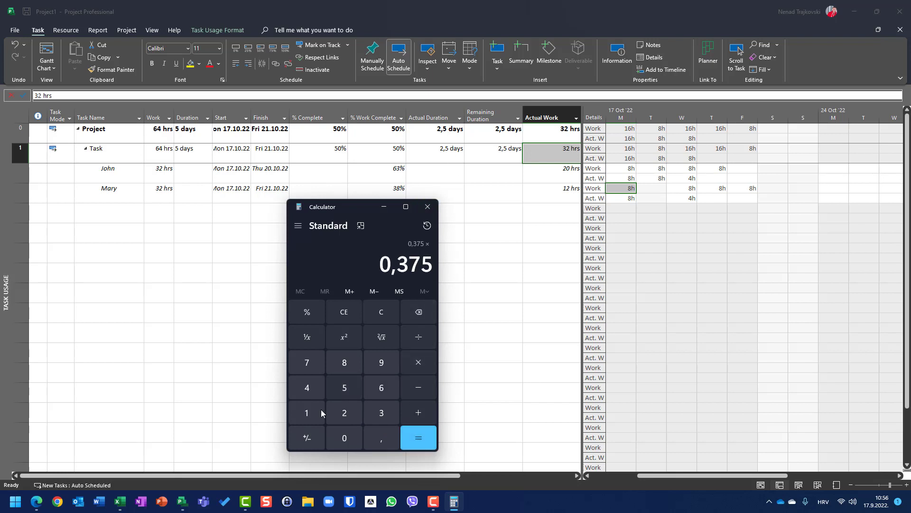
click(300, 417)
click(334, 432)
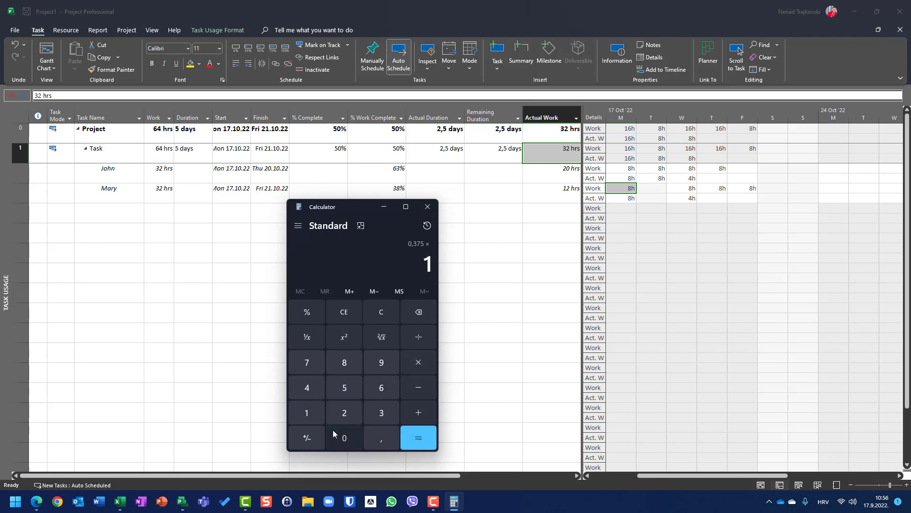
click(335, 433)
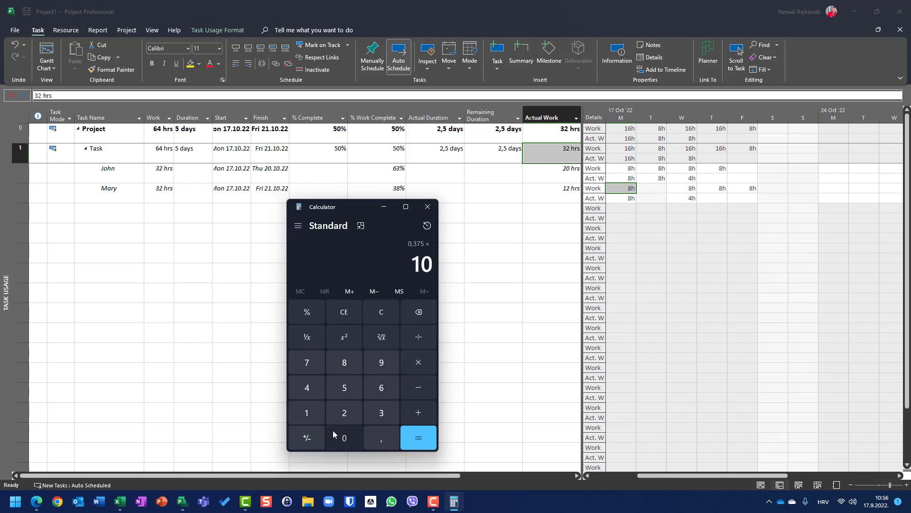
click(417, 438)
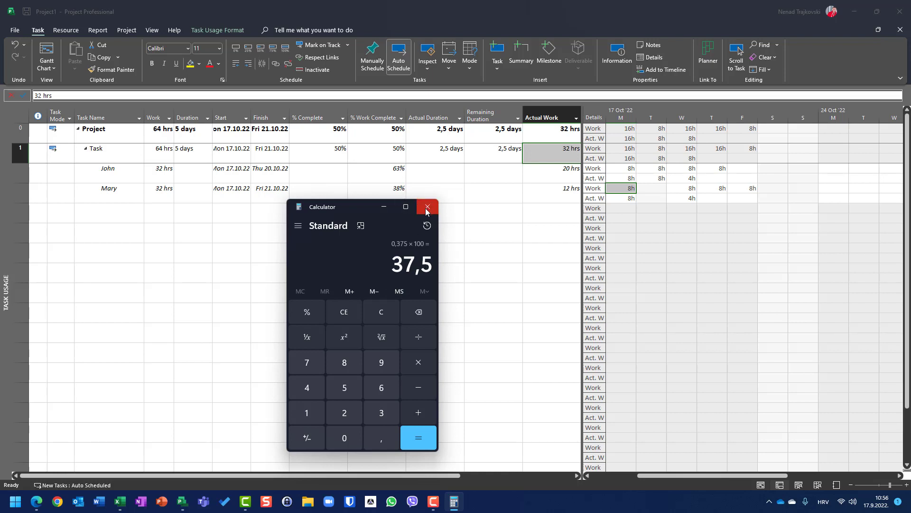
click(427, 207)
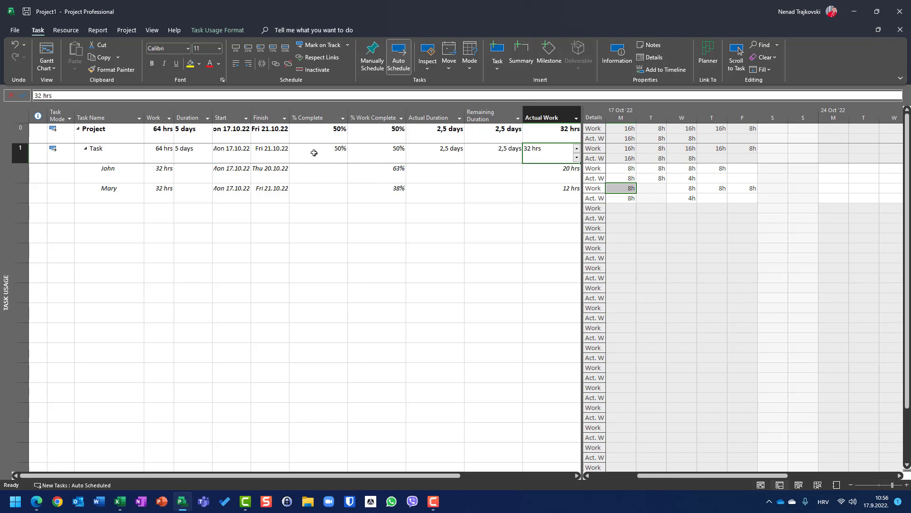
Reset the task's progress to 0% complete
click(364, 176)
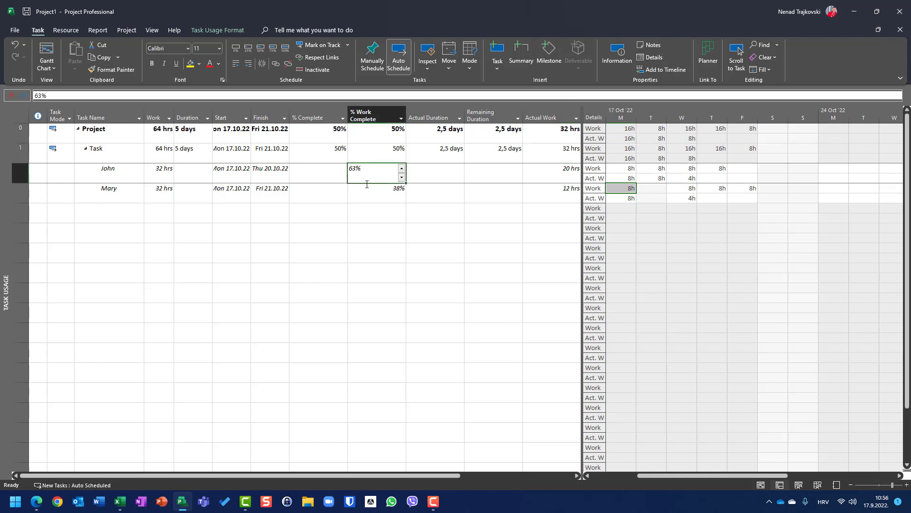
click(365, 194)
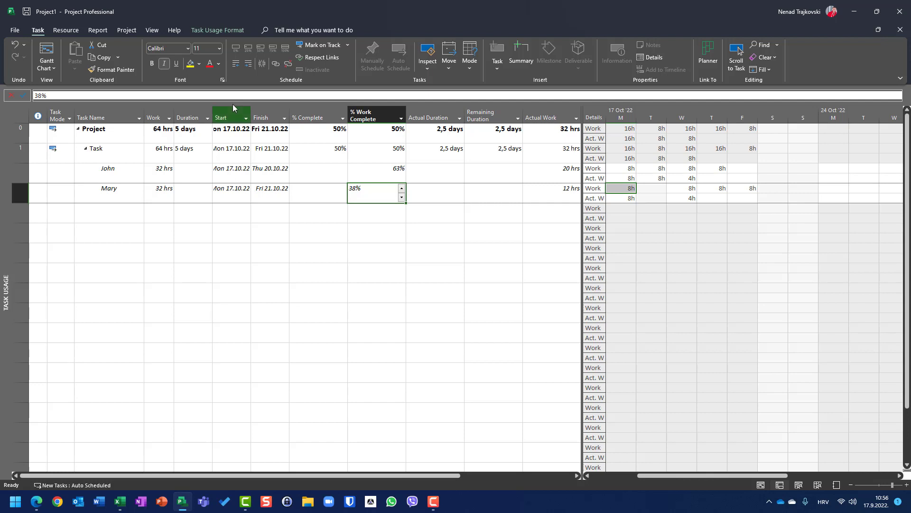
click(301, 150)
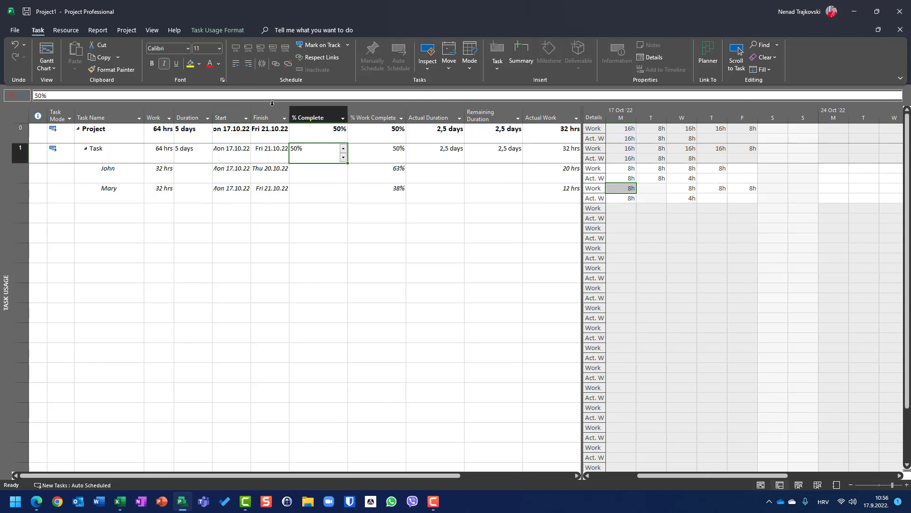
click(235, 50)
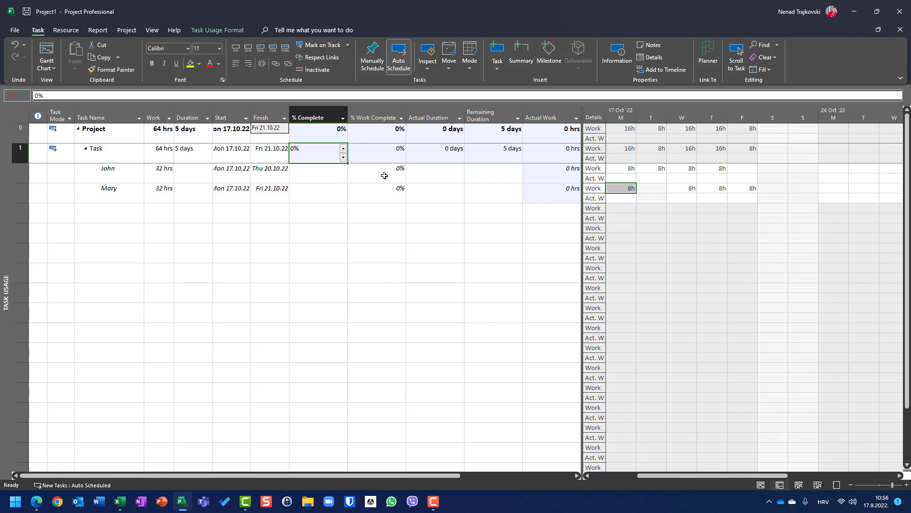
Set the first resource's % Work complete to 50% in the assignment's tracking information
double_click(26, 177)
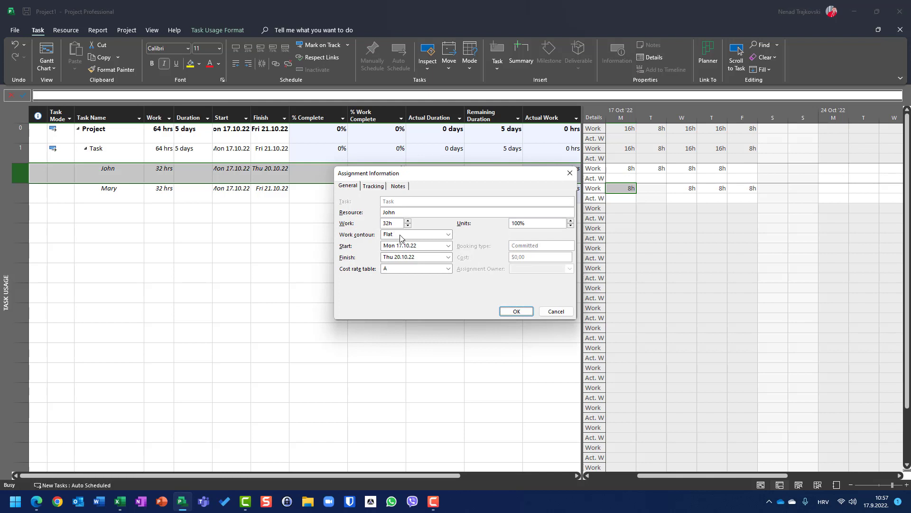
click(372, 186)
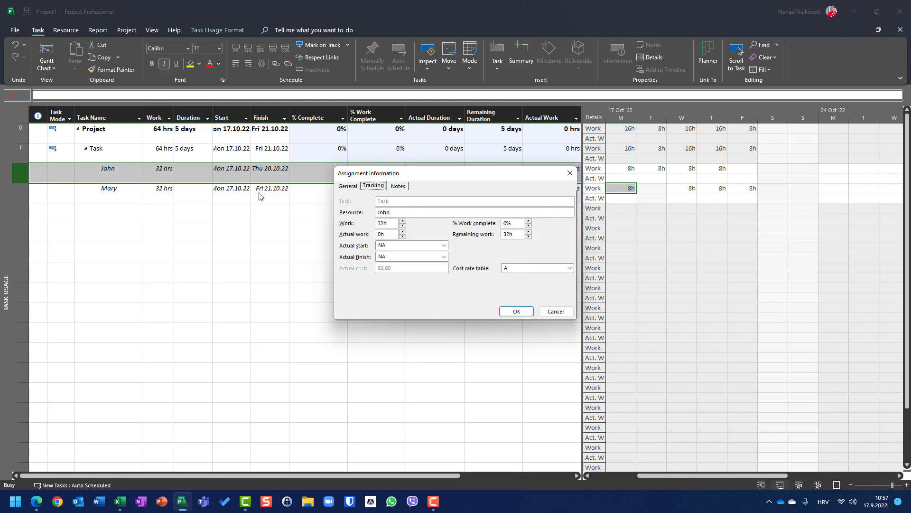
double_click(519, 222)
text(5)
text(5)
click(516, 312)
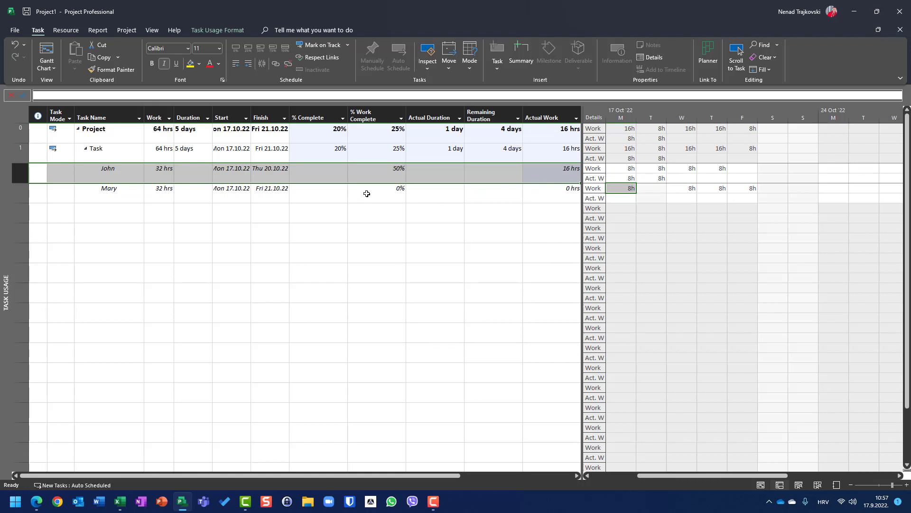
Try to set the second resource's % Work complete to 50 in the assignment's tracking information
click(21, 195)
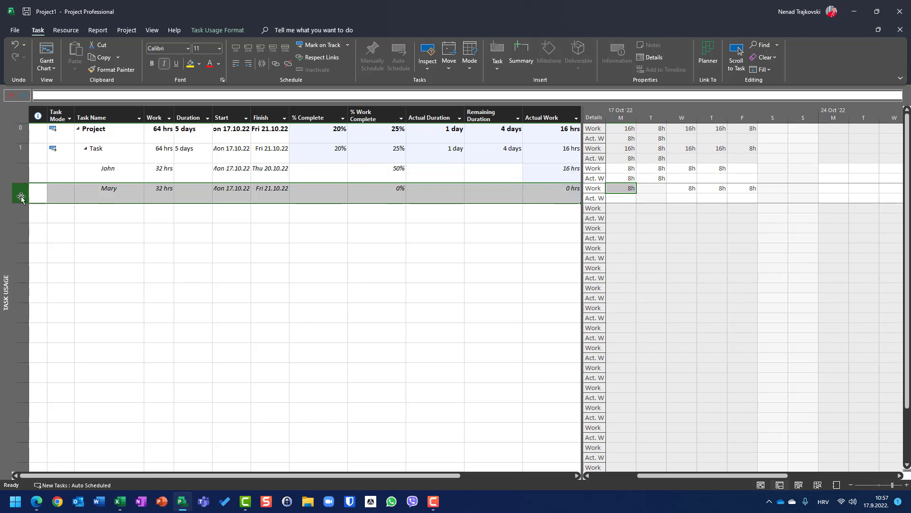
double_click(20, 197)
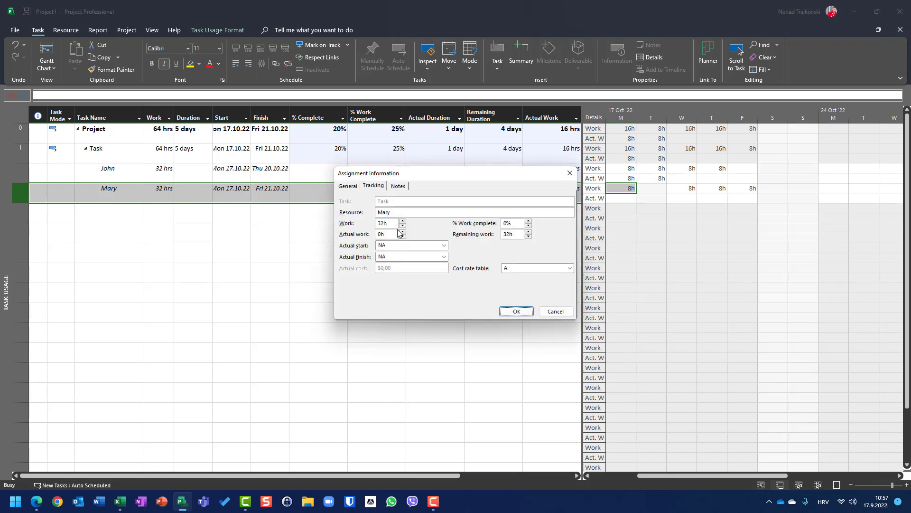
key(alt+a)
text(1)
double_click(504, 223)
text(50)
click(516, 311)
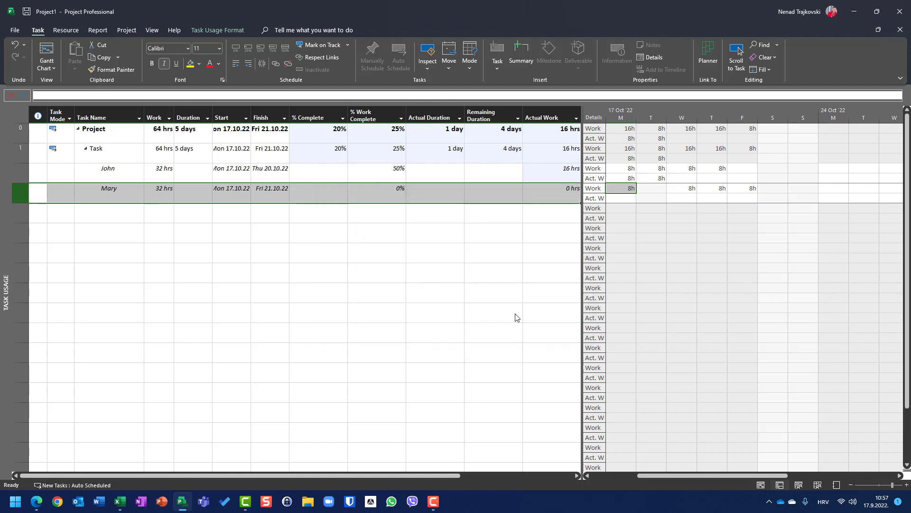
Reopen the second resource's assignment information and set its % Work complete to 50%
double_click(19, 191)
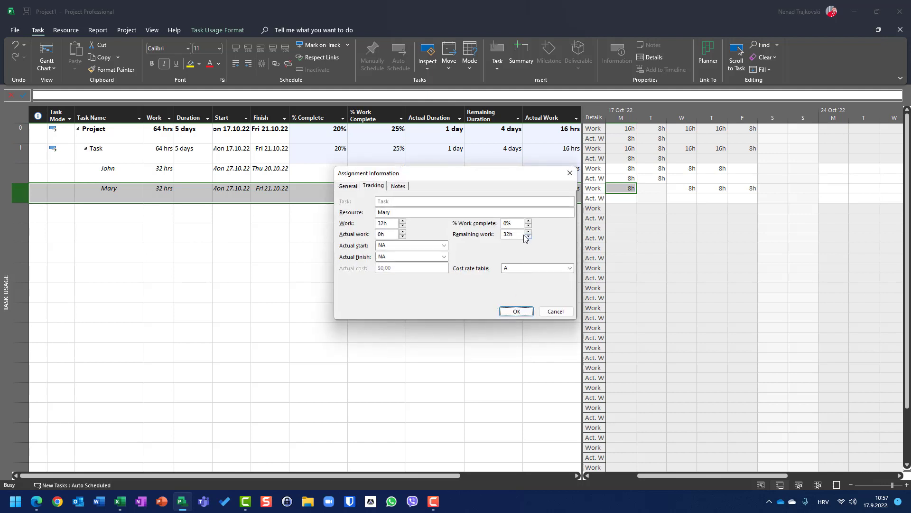
double_click(512, 223)
text(5)
click(516, 315)
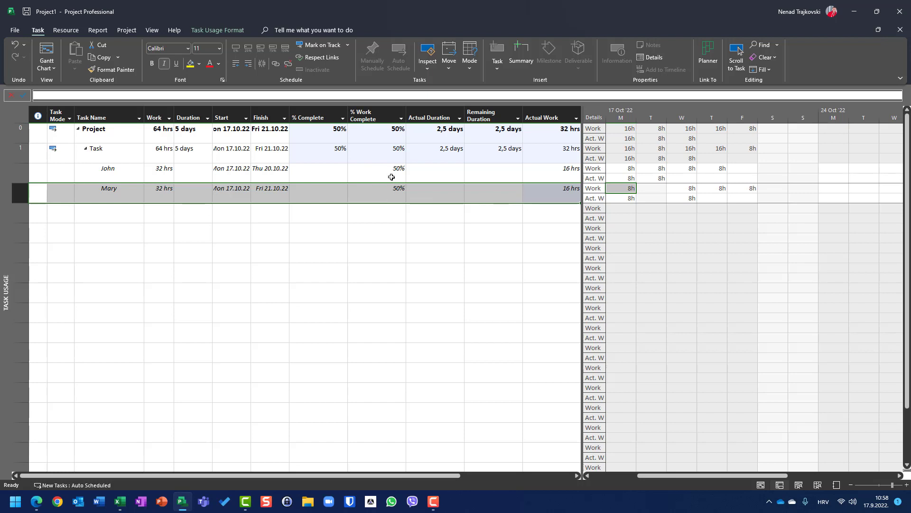
Compare the first resource's % Work Complete with the task's % Complete
click(391, 177)
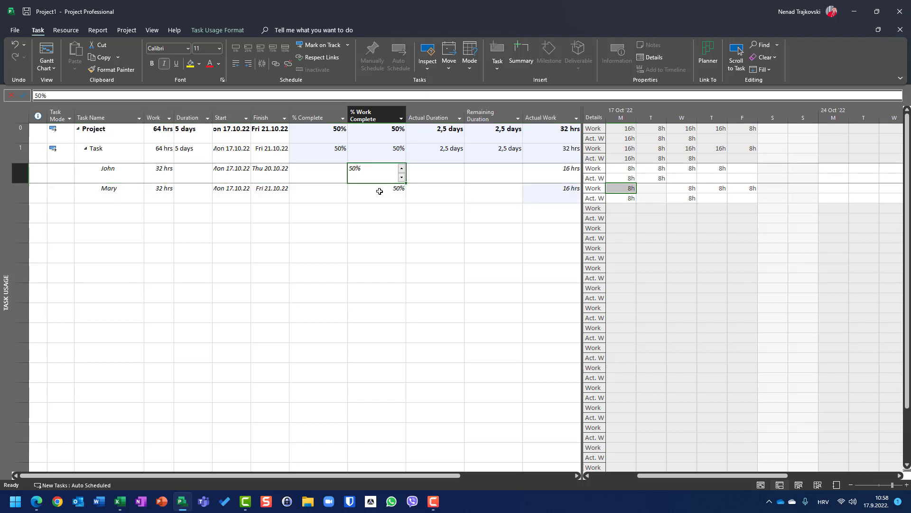
click(328, 158)
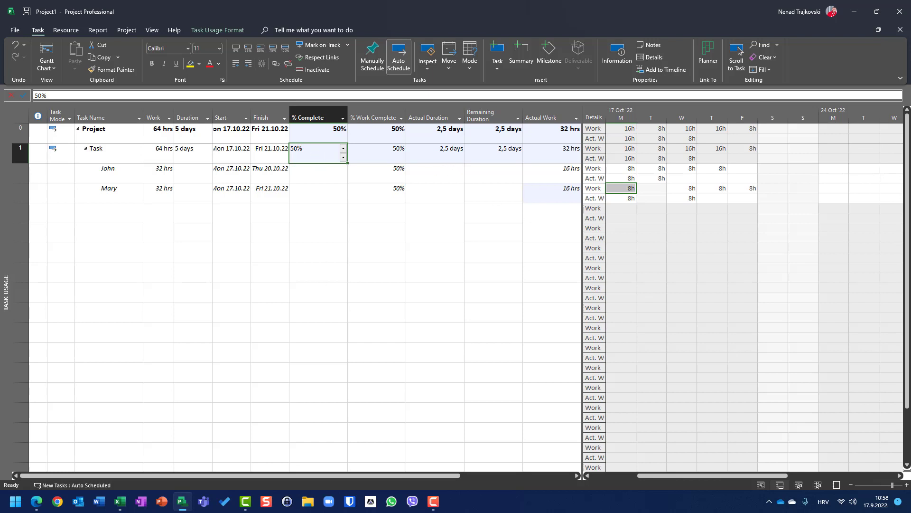
key(F10)
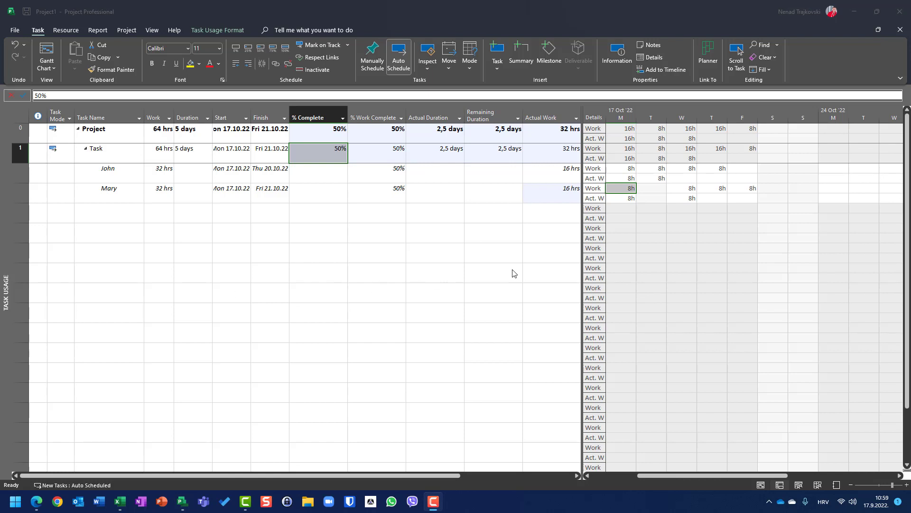
Check the task's Actual Work against its Work, and reset the task's progress to 0% complete
click(562, 160)
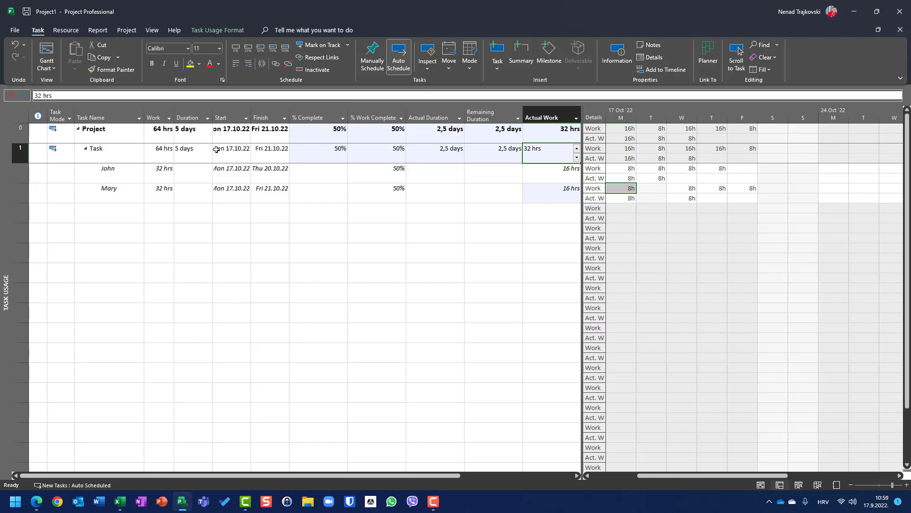
click(152, 150)
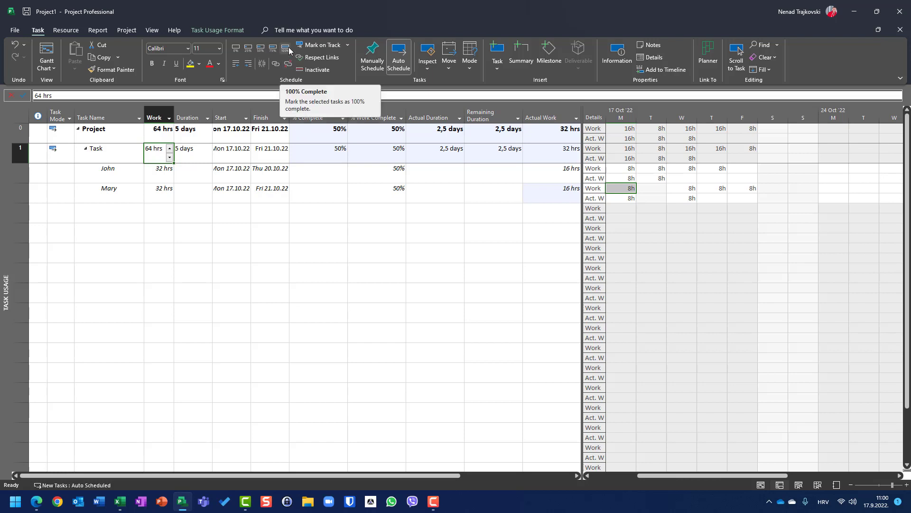
click(236, 49)
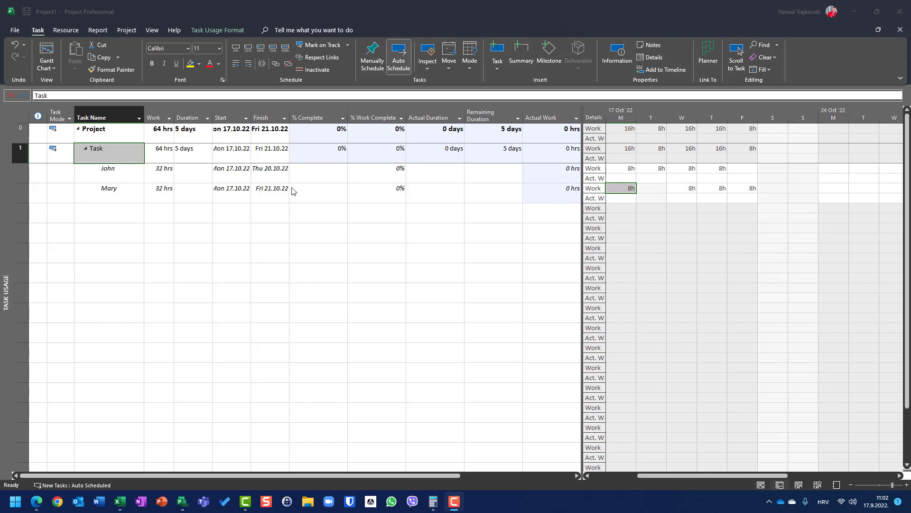
Set the first resource's Actual Work on the task to 16 hours
click(559, 176)
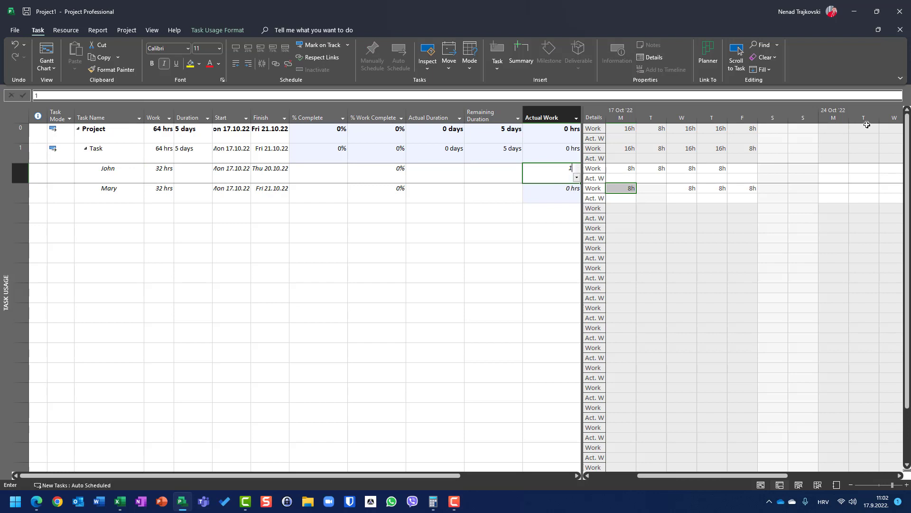
text(16)
key(Return)
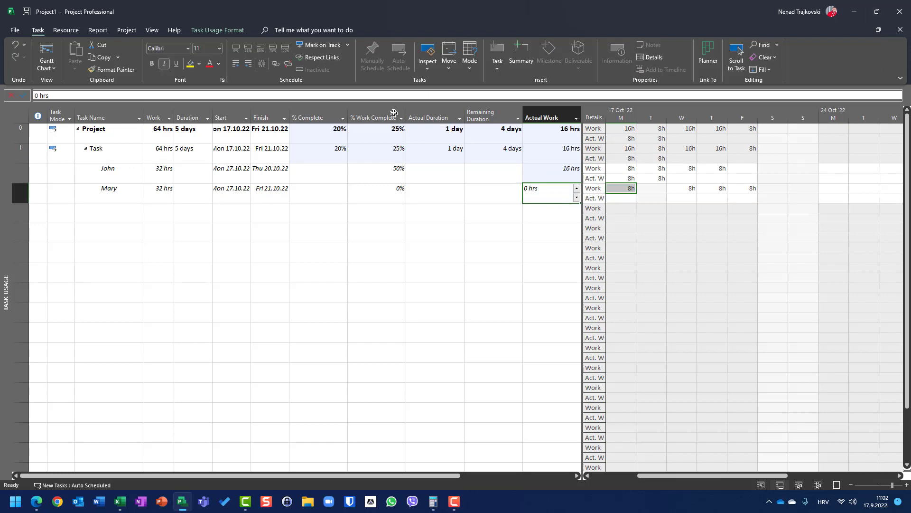
Set the second resource's Actual work to 8 hours in the assignment's tracking information
double_click(17, 194)
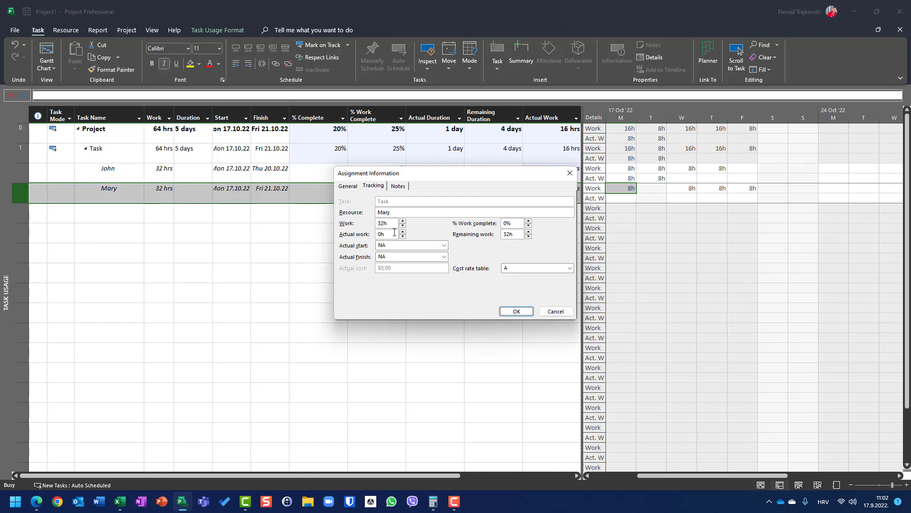
key(alt+a)
text(8)
drag(517, 178, 516, 213)
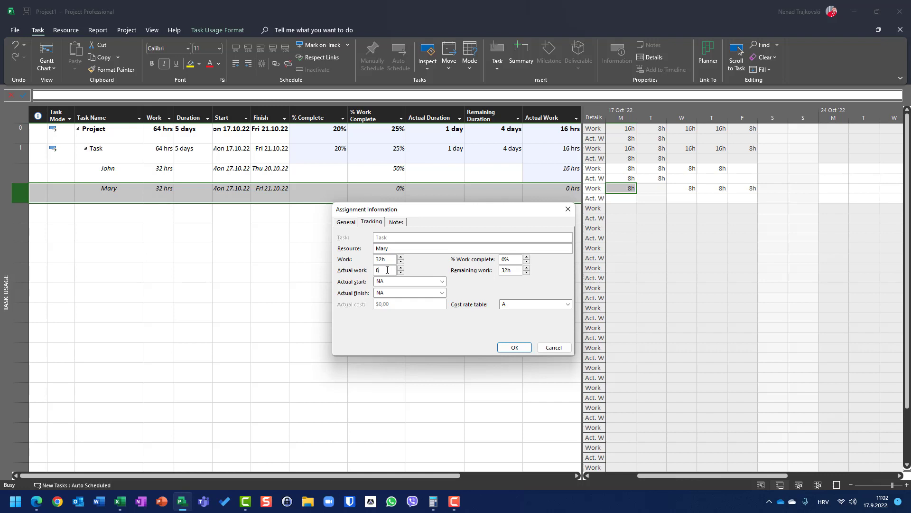
click(510, 347)
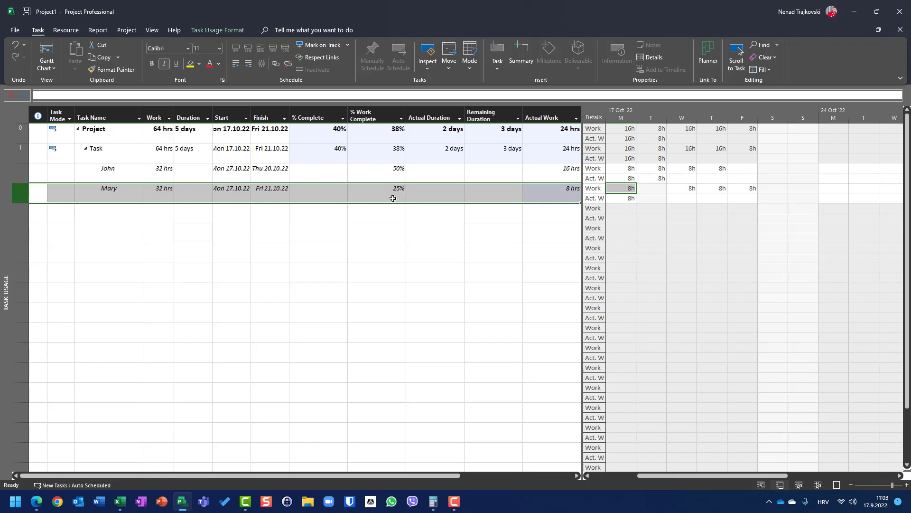
Switch to Calculator and work out the task's % Work Complete as 24 / 64 * 100, closing the calculator when done
click(595, 185)
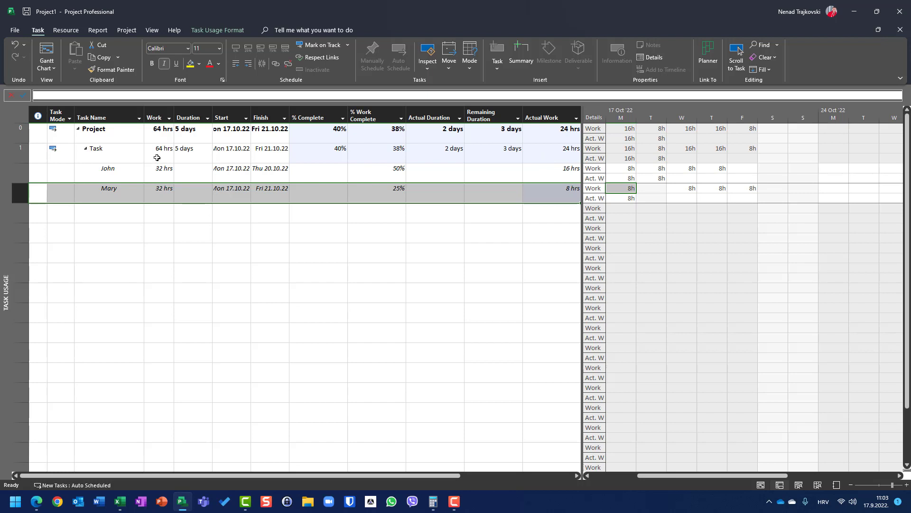
click(435, 507)
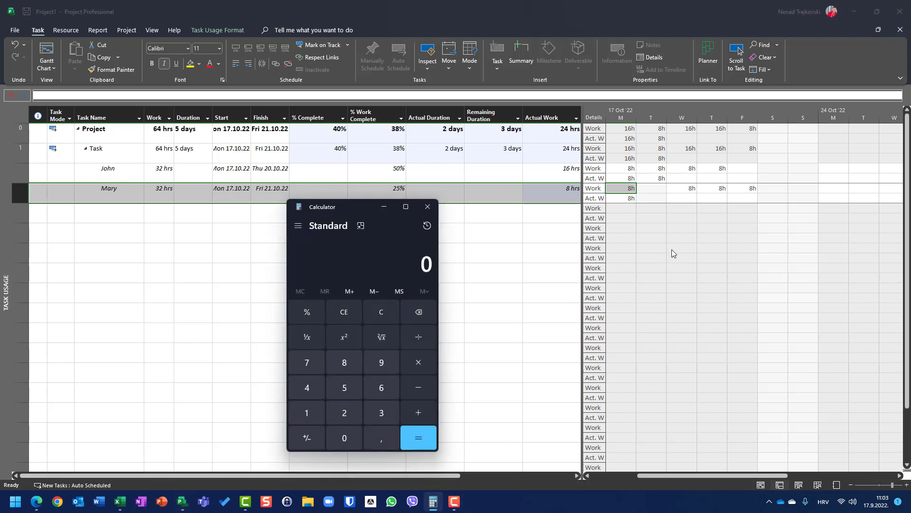
text(24)
key(slash)
text(64)
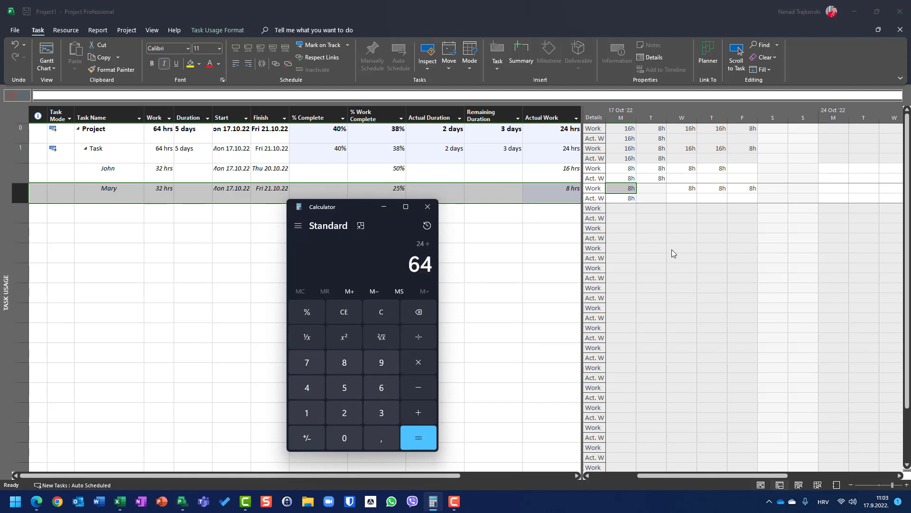
key(asterisk)
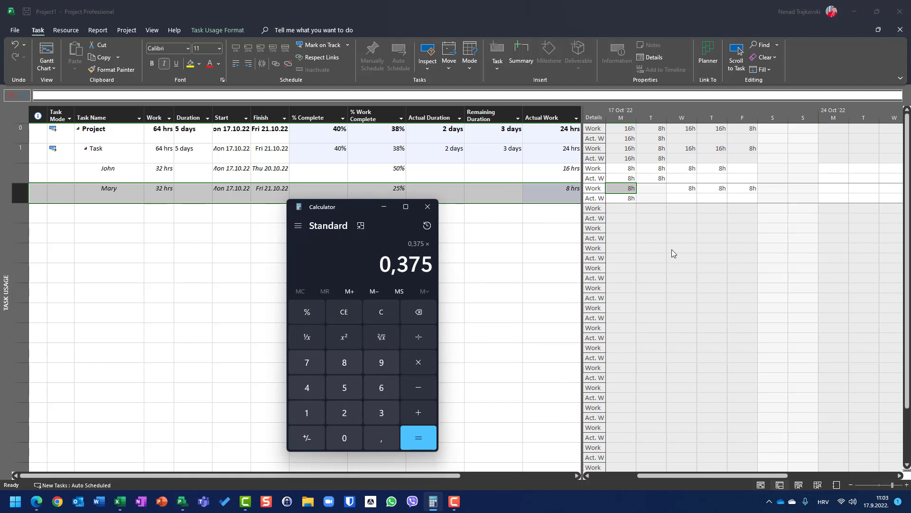
text(100)
key(Return)
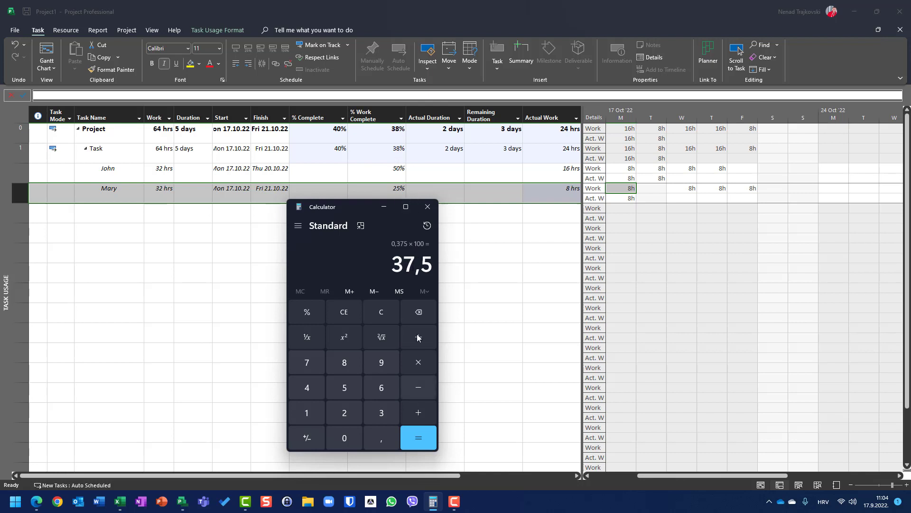
click(432, 212)
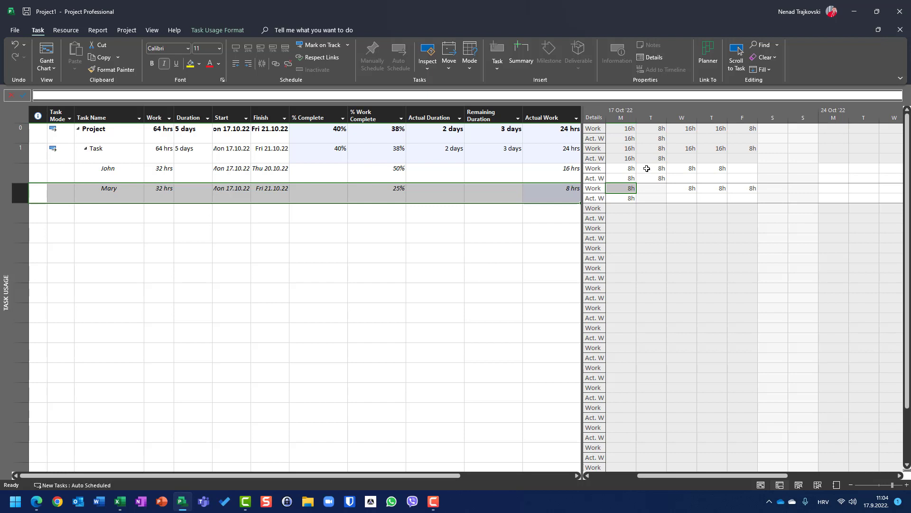
Examine both resources' daily actual work for Monday and Tuesday alongside the task's Actual Duration and Duration
click(626, 178)
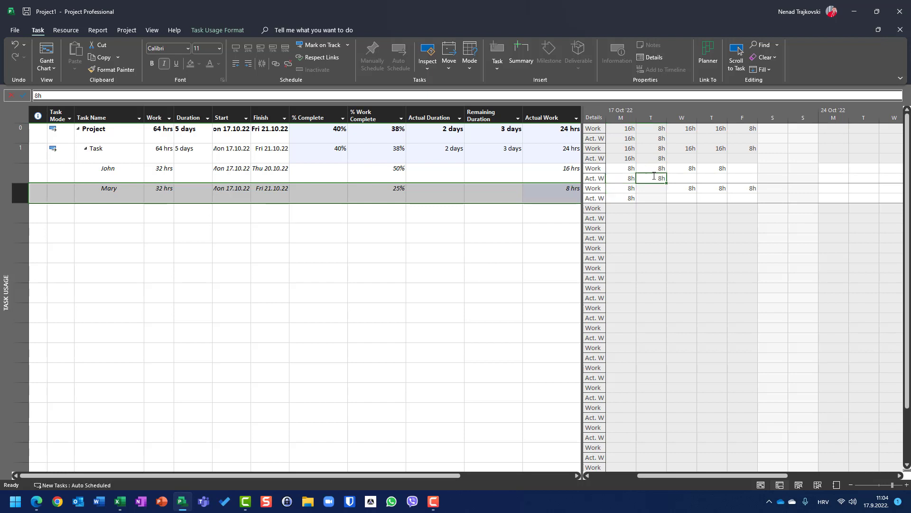
click(625, 198)
click(622, 179)
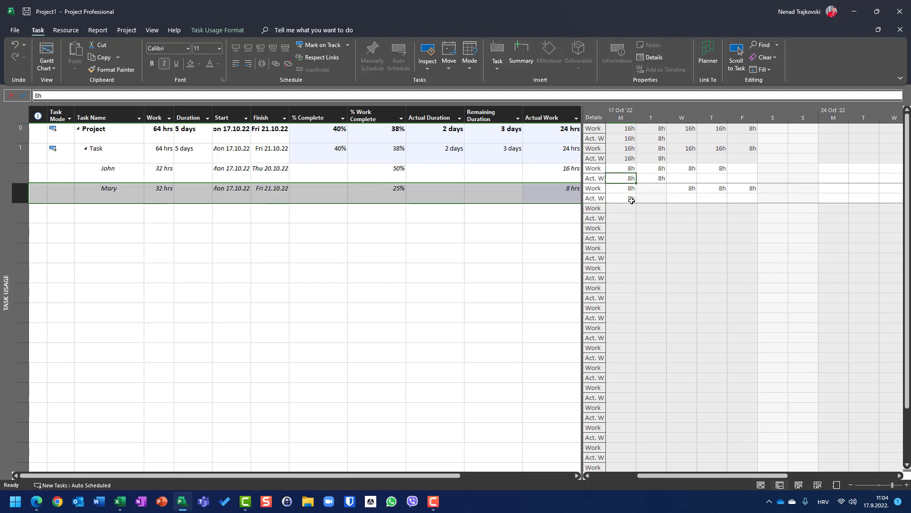
click(653, 179)
click(440, 154)
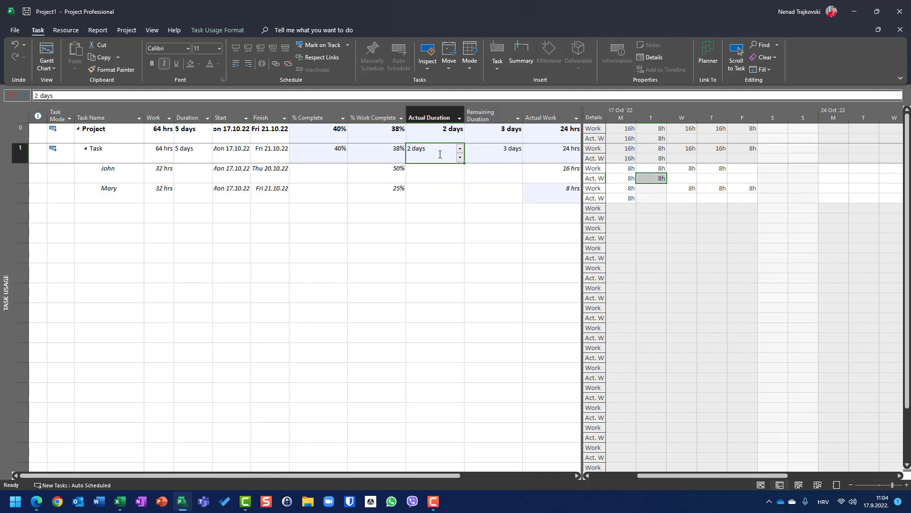
click(183, 158)
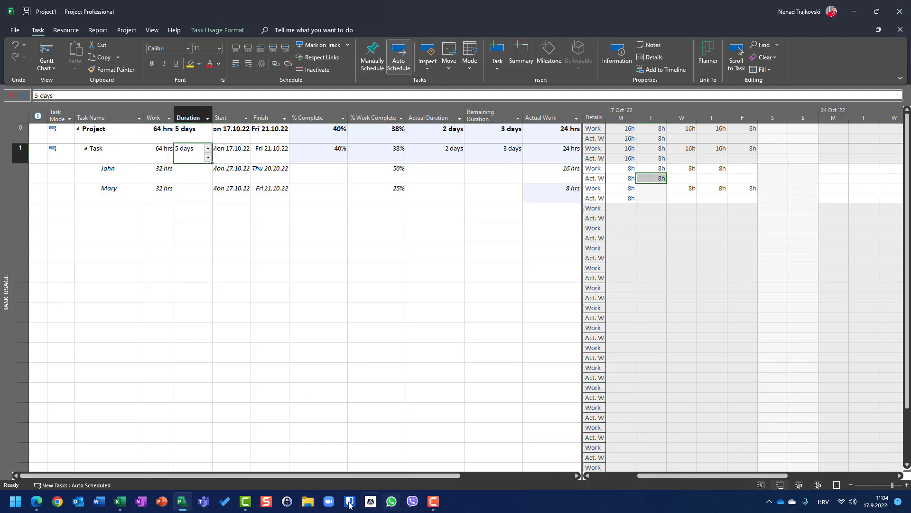
Open Calculator and work out the task's % Complete as 2 / 5 * 100, closing the calculator when done
click(17, 504)
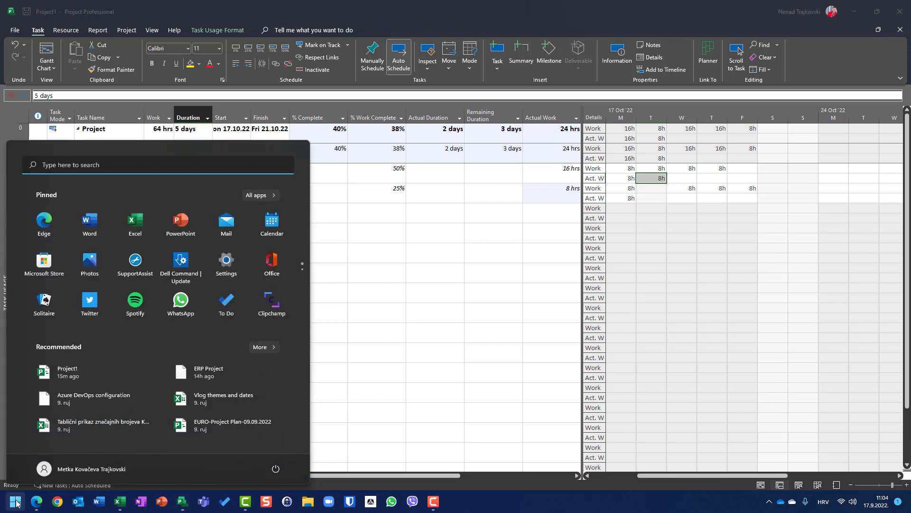
text(calc)
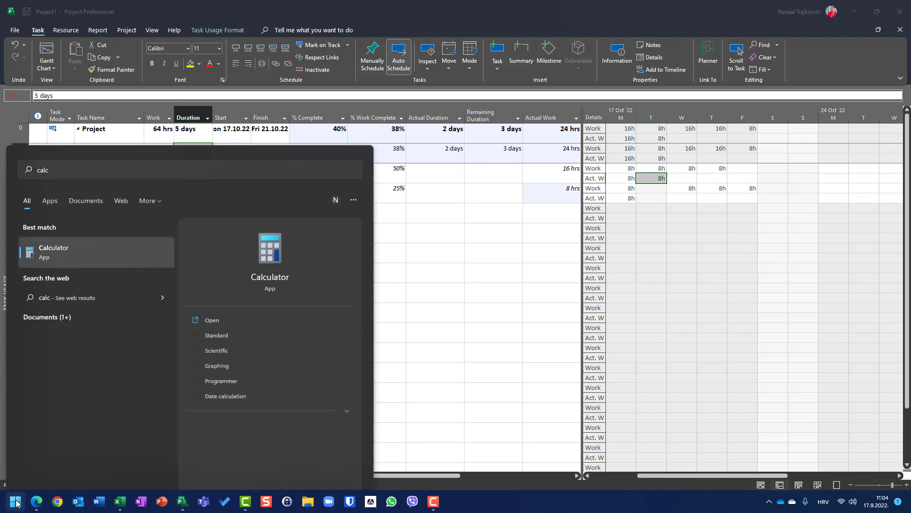
key(Return)
text(2/5)
mouse_move(245, 501)
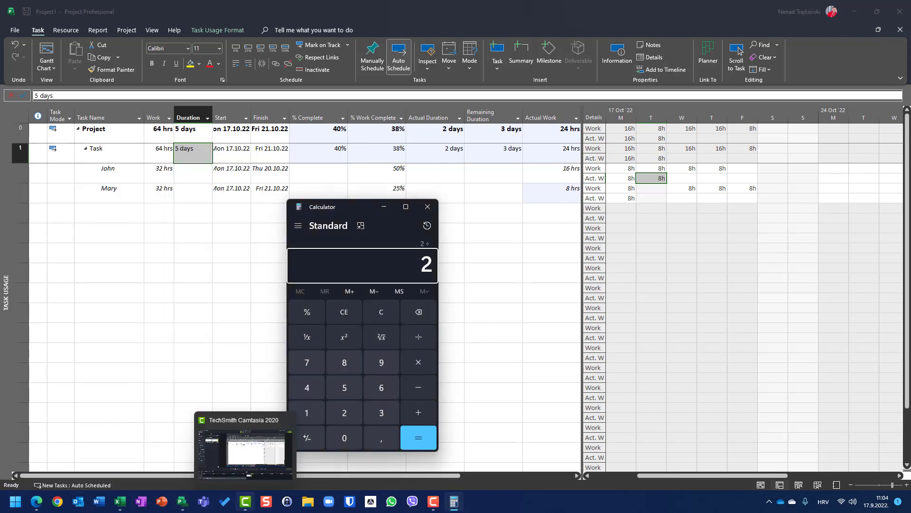
key(Return)
text(*10)
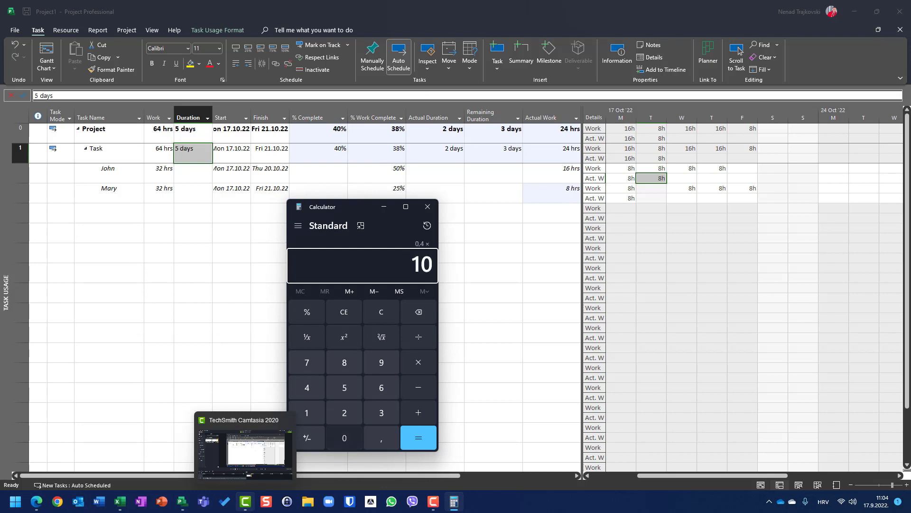
text(0)
key(Return)
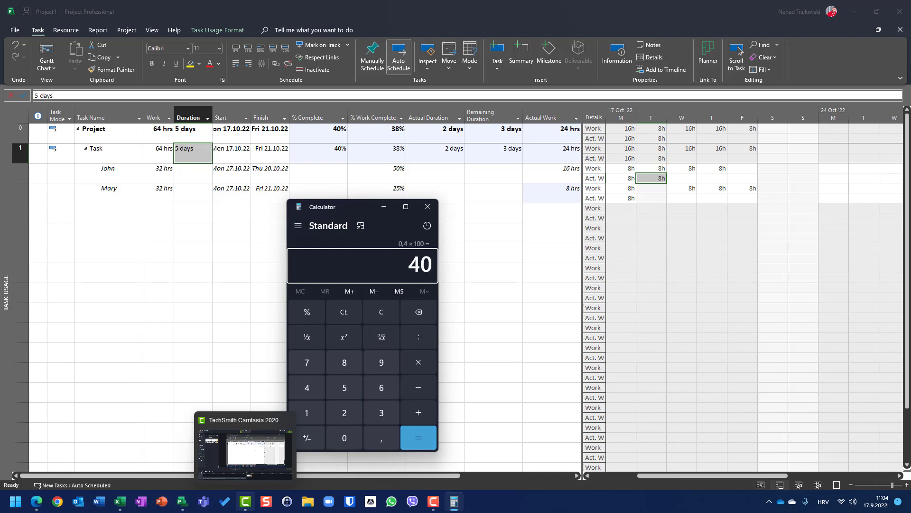
click(424, 211)
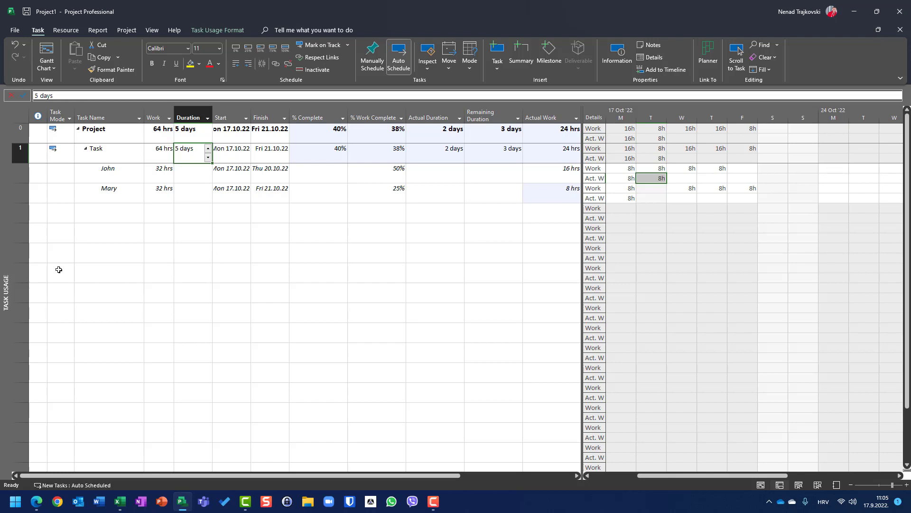
Compare the first resource's Actual Work with the task's Actual Work, total Work and % Work Complete
click(569, 175)
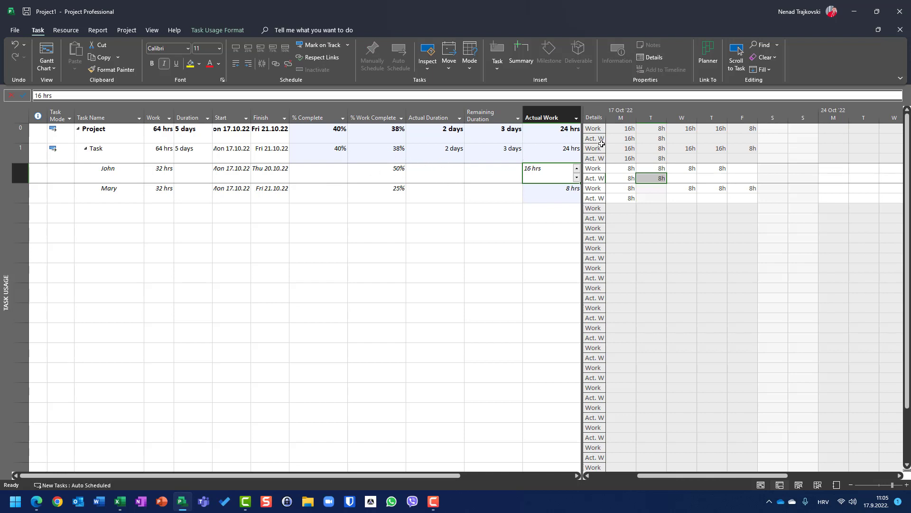
click(551, 148)
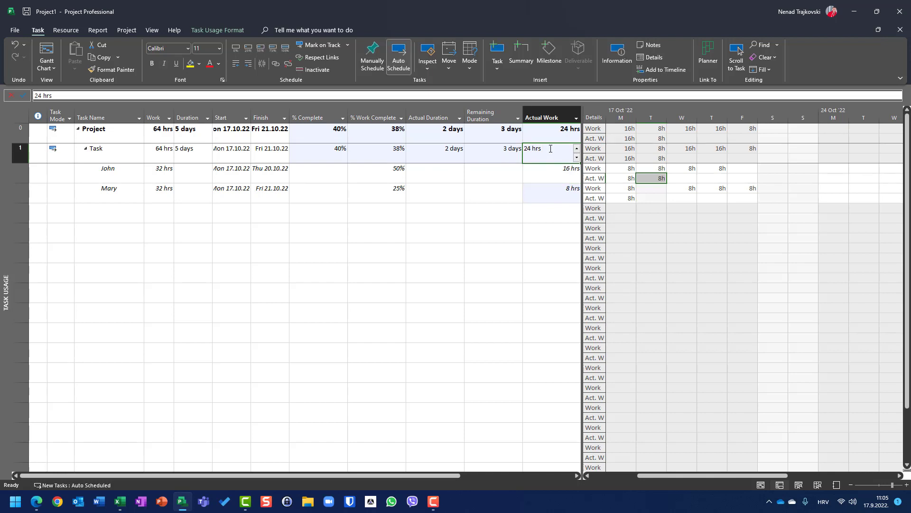
click(155, 153)
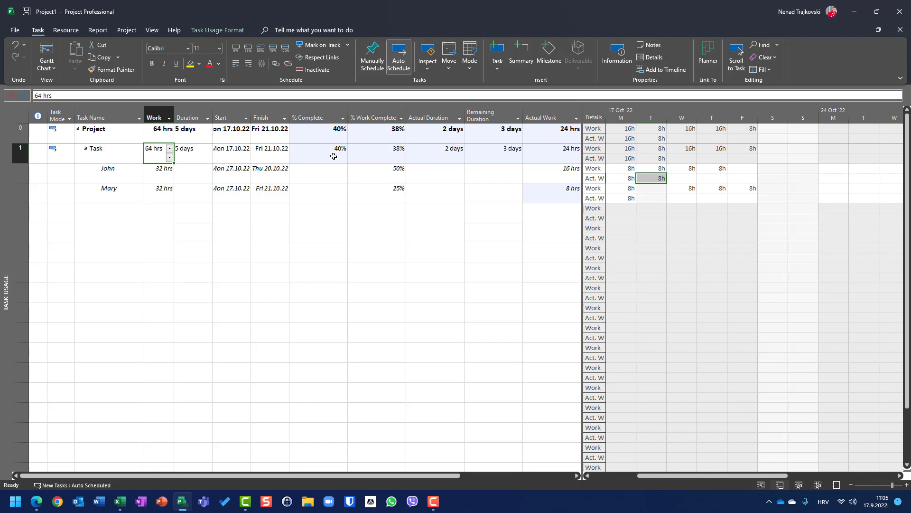
click(358, 152)
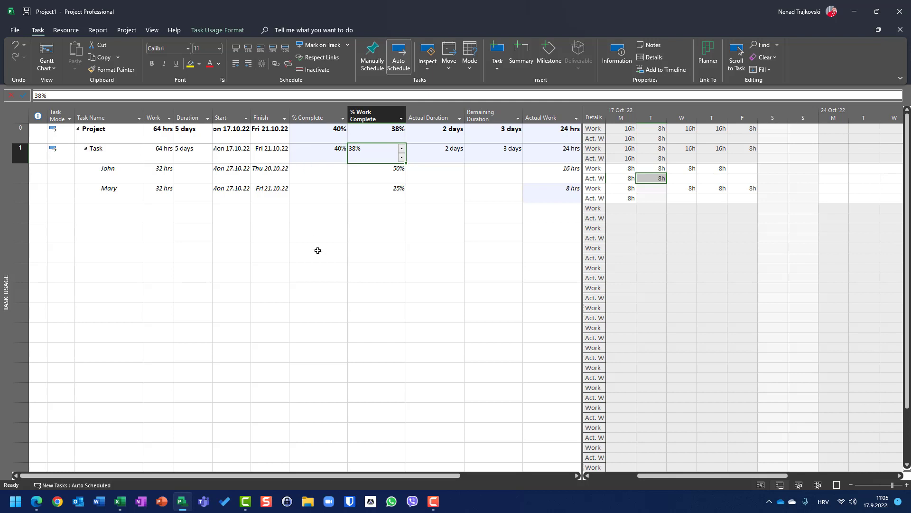
Set the task's % Complete to 50% and check the first resource's % Work Complete
click(302, 157)
text(50)
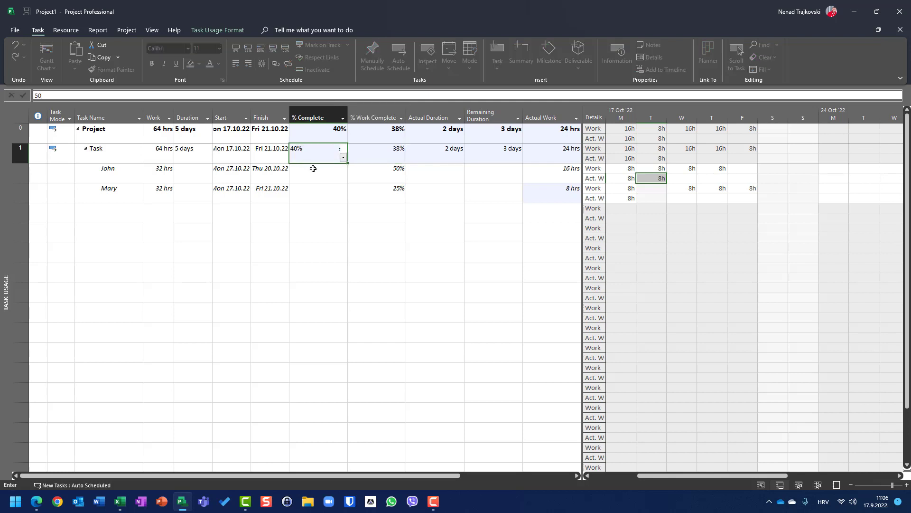
click(313, 169)
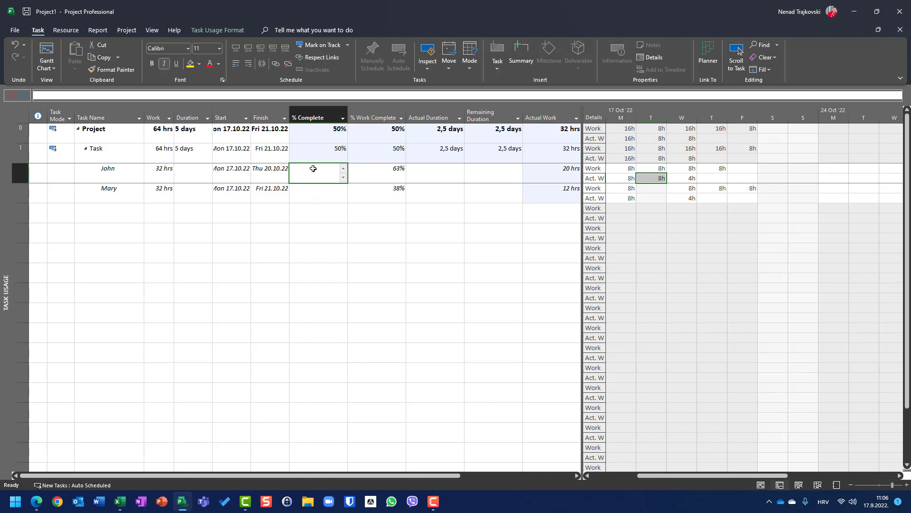
key(Tab)
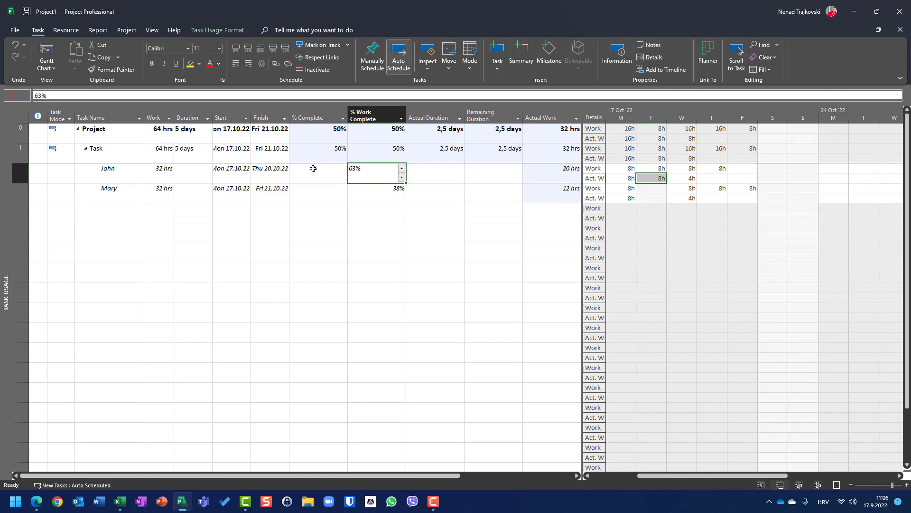
key(Up)
key(Left)
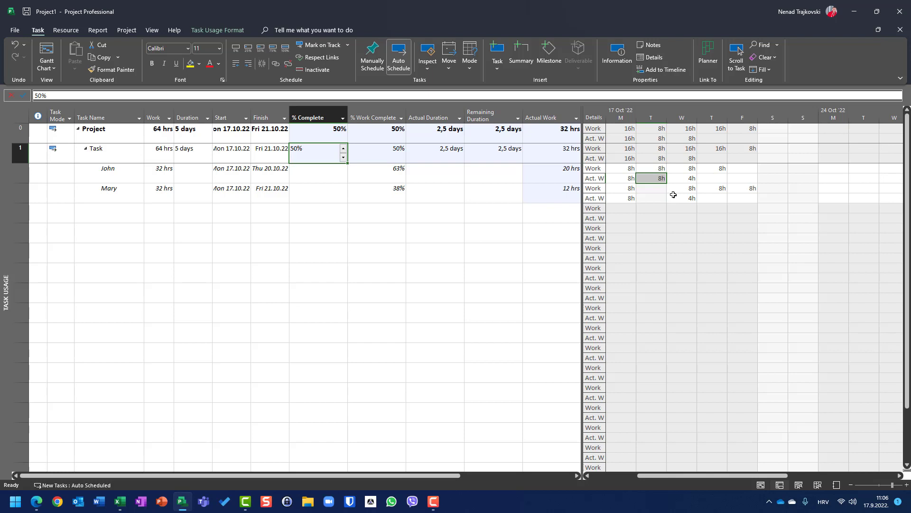
Undo the task's last % Complete change and go to the first resource's % Work Complete
key(ctrl+z)
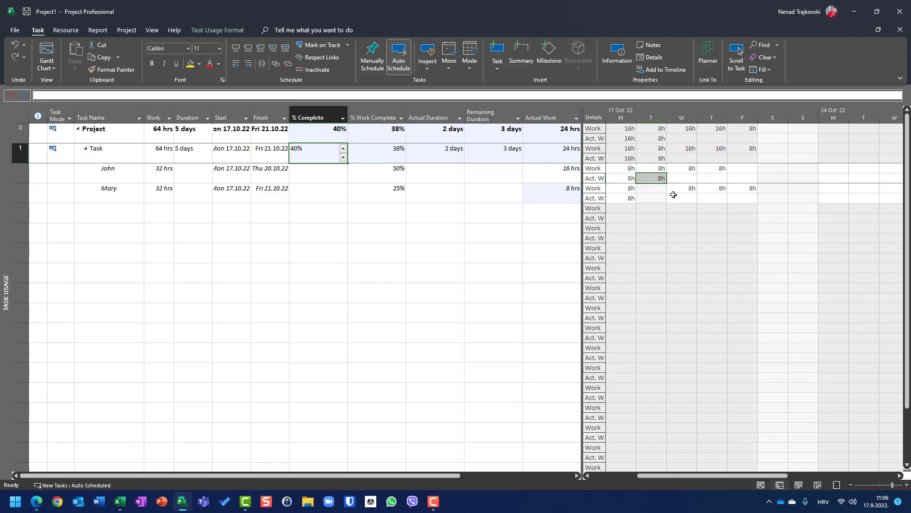
key(Down)
key(Right)
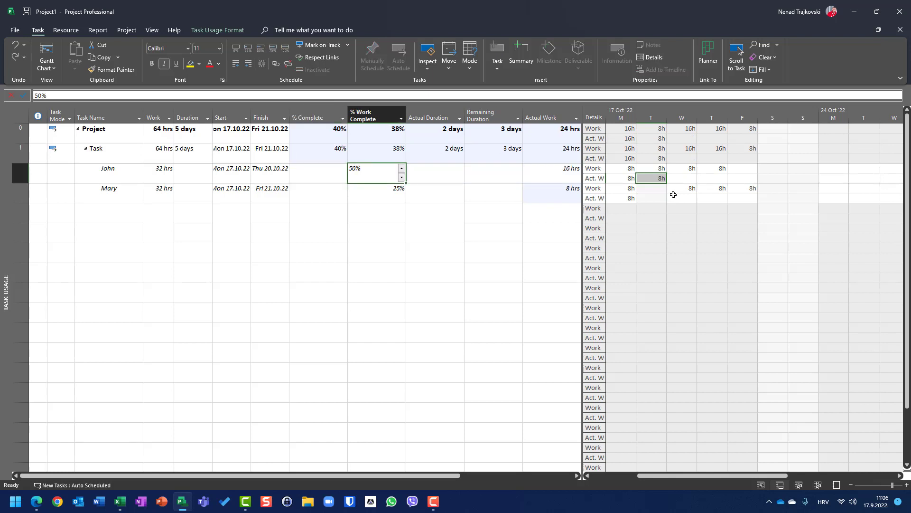